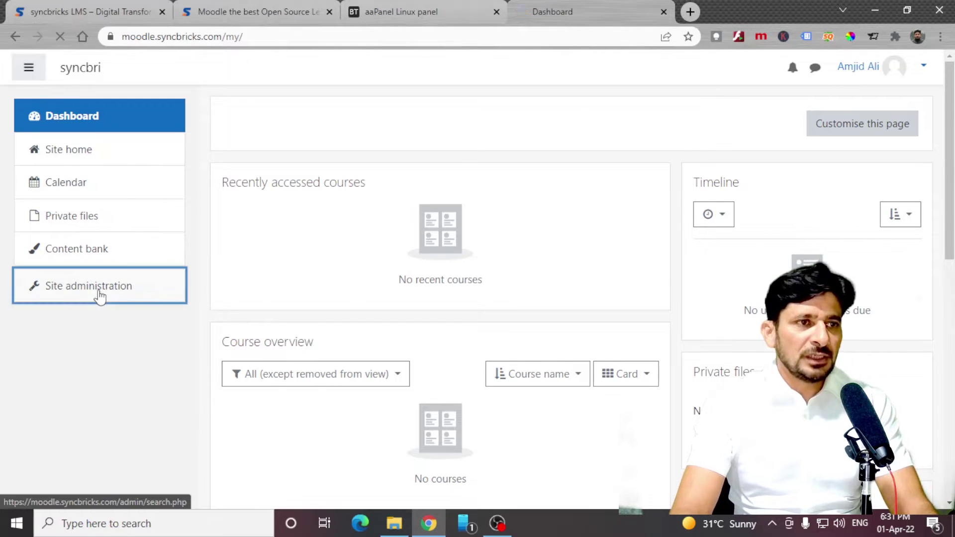
Go to Appearance > Theme selector and view the Default device's choice of Boost or Classic.
{"action": "scroll", "coordinate": [368, 295], "scroll_direction": "down", "scroll_amount": 3}
{"action": "left_click", "coordinate": [599, 241]}
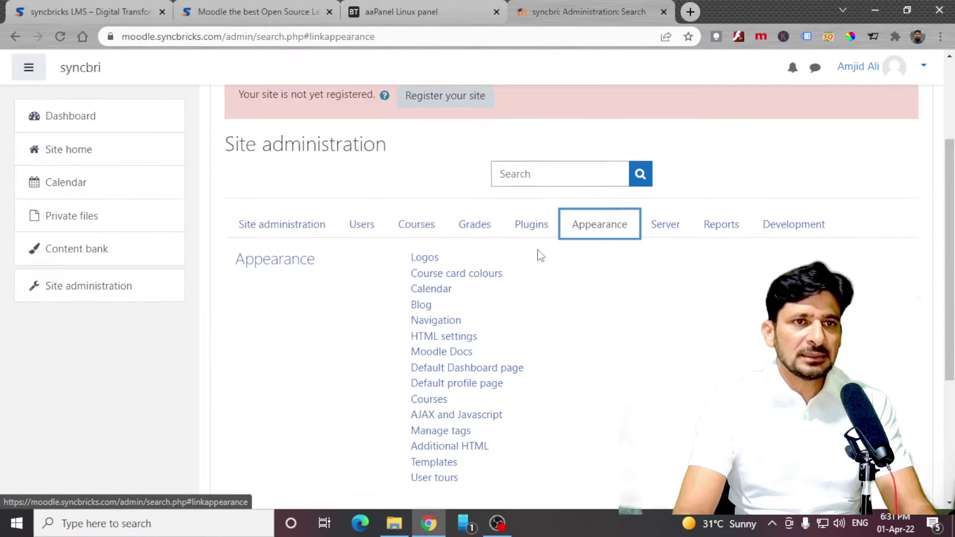
{"action": "scroll", "coordinate": [539, 254], "scroll_direction": "down", "scroll_amount": 2}
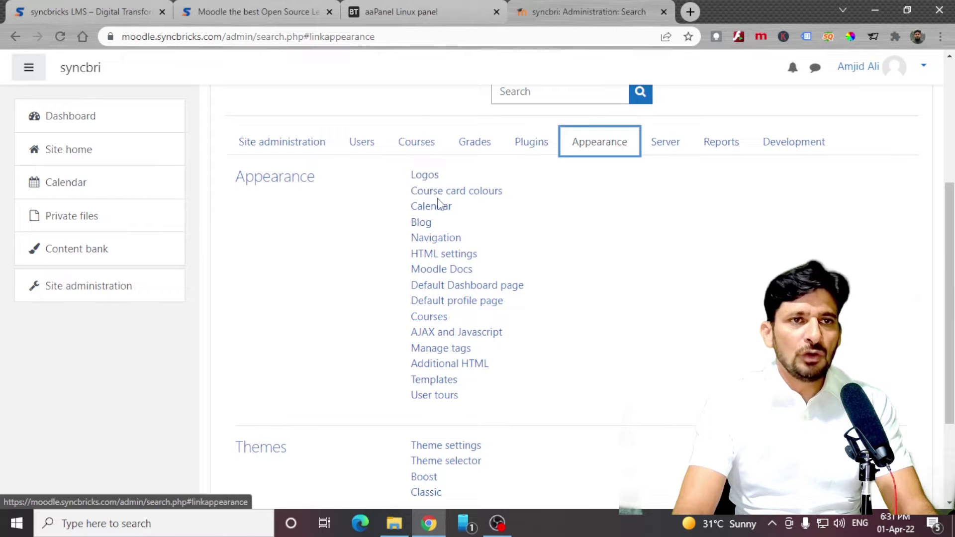
{"action": "scroll", "coordinate": [450, 338], "scroll_direction": "down", "scroll_amount": 3}
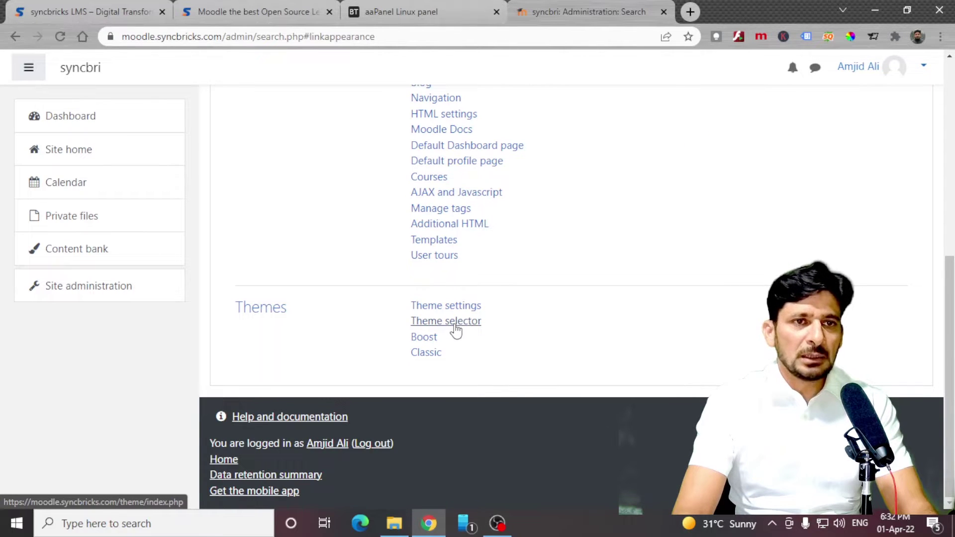
{"action": "left_click", "coordinate": [455, 326]}
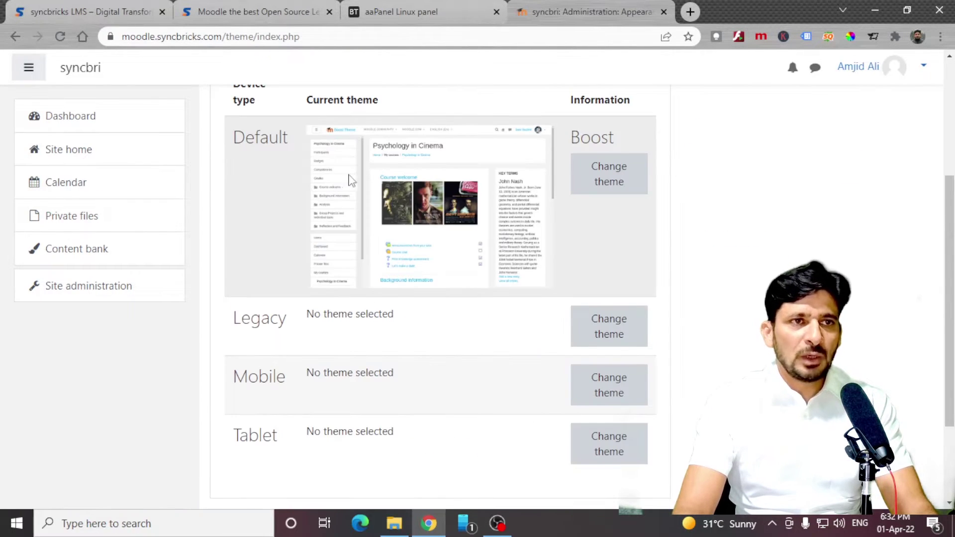
{"action": "left_click", "coordinate": [601, 187]}
{"action": "scroll", "coordinate": [462, 221], "scroll_direction": "down", "scroll_amount": 8}
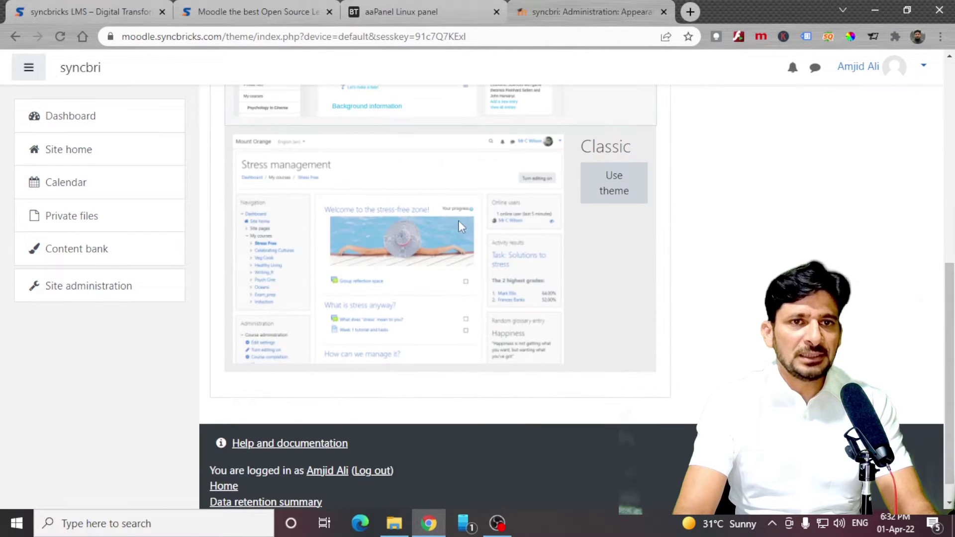
{"action": "left_click", "coordinate": [606, 194]}
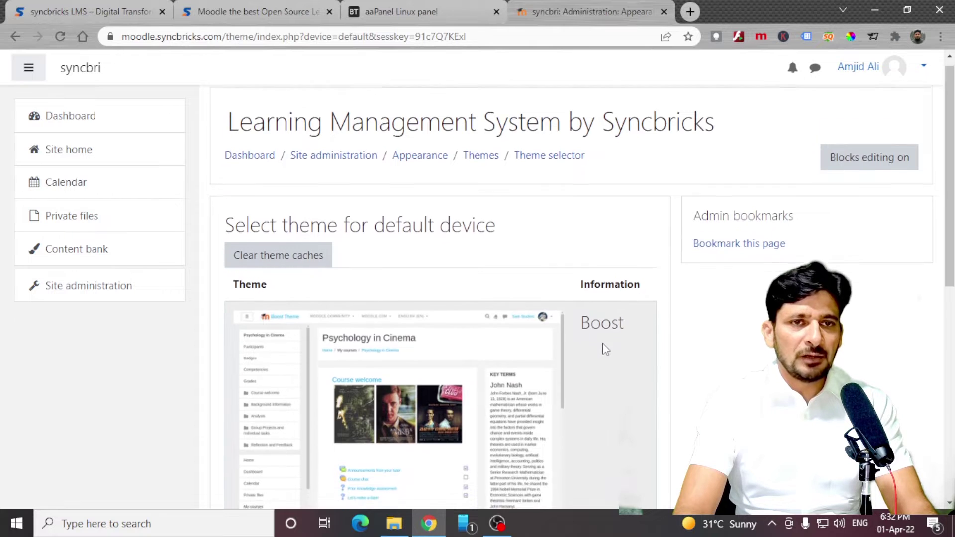
{"action": "scroll", "coordinate": [604, 343], "scroll_direction": "down", "scroll_amount": 5}
Search the web for 'moodle themes' and open the Adaptable theme's plugin page.
{"action": "left_click", "coordinate": [691, 11]}
{"action": "type", "text": "moodle "}
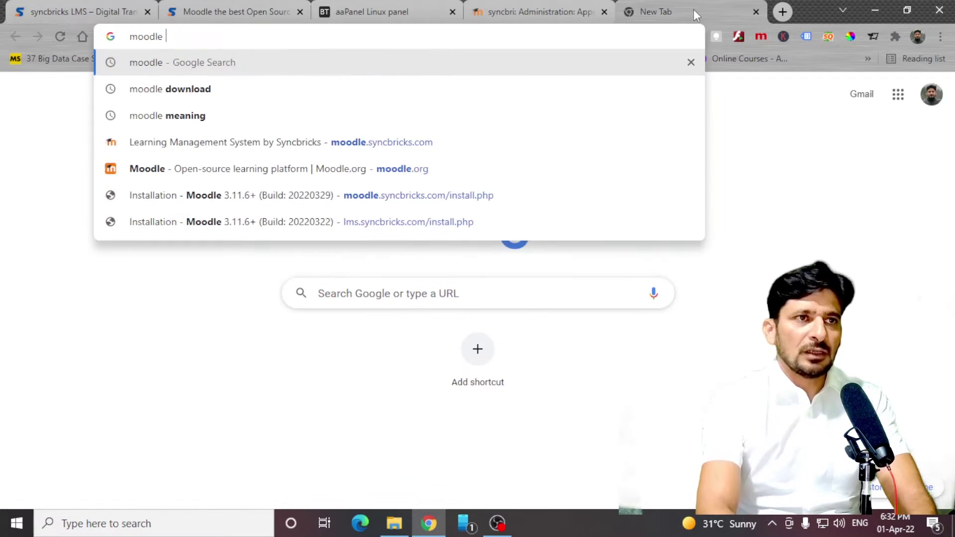
{"action": "type", "text": "themes"}
{"action": "key", "text": "Return"}
{"action": "left_click", "coordinate": [319, 288]}
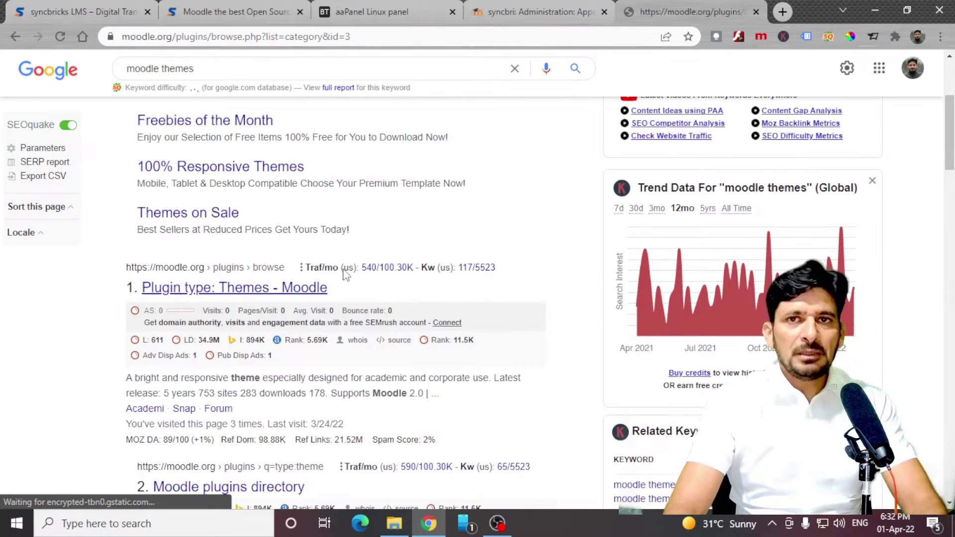
{"action": "scroll", "coordinate": [323, 299], "scroll_direction": "down", "scroll_amount": 7}
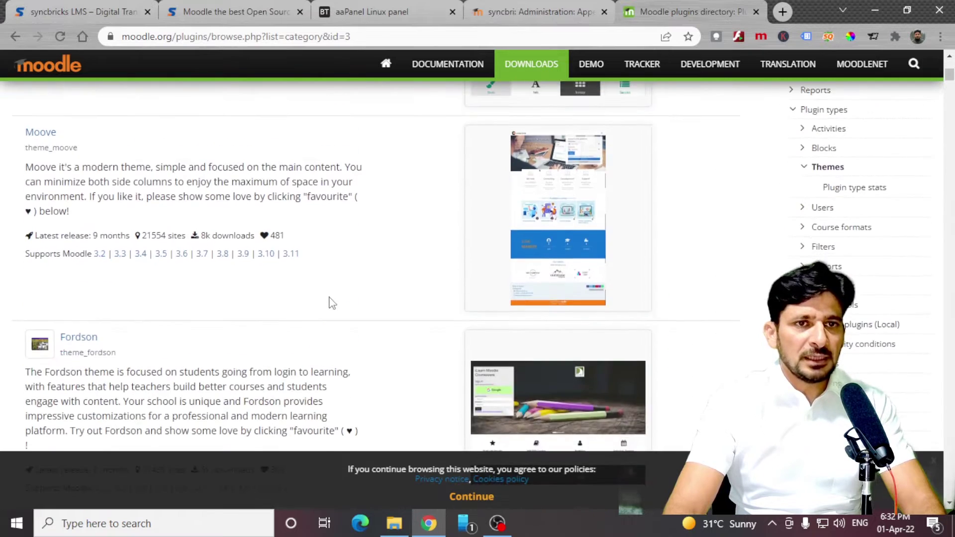
{"action": "scroll", "coordinate": [333, 303], "scroll_direction": "up", "scroll_amount": 5}
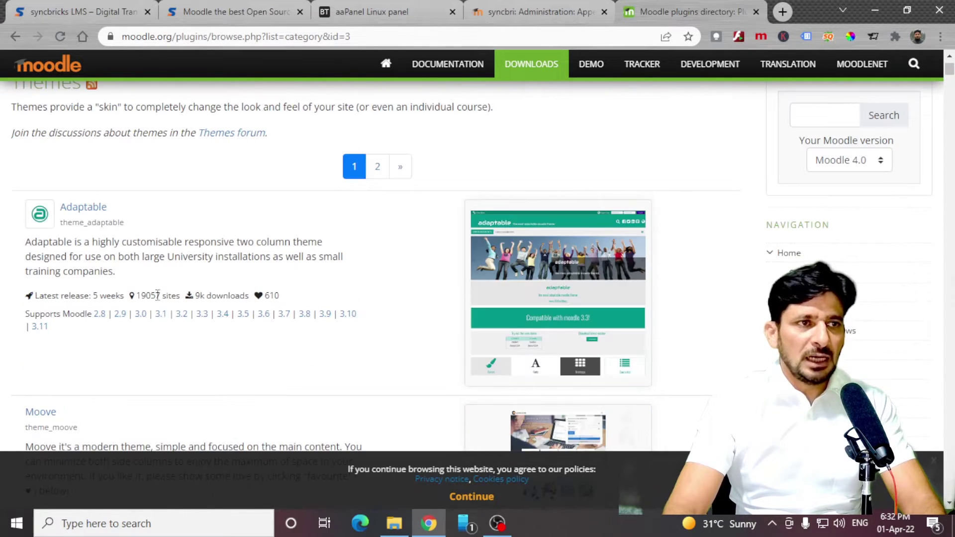
{"action": "left_click", "coordinate": [82, 210]}
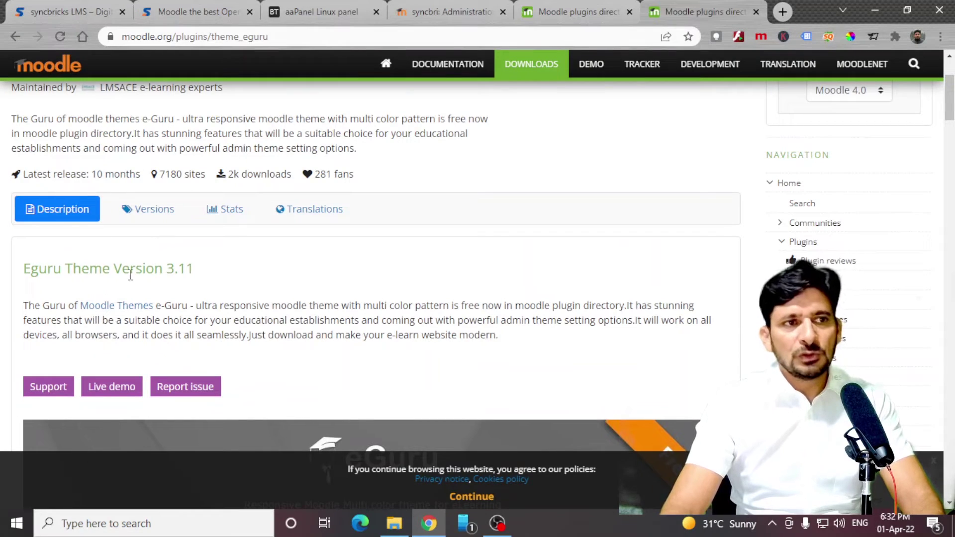
{"action": "scroll", "coordinate": [131, 275], "scroll_direction": "down", "scroll_amount": 1}
Search for 'paid theme' and look over the Edumy paid theme before closing it.
{"action": "left_click", "coordinate": [782, 12]}
{"action": "type", "text": "paid theme"}
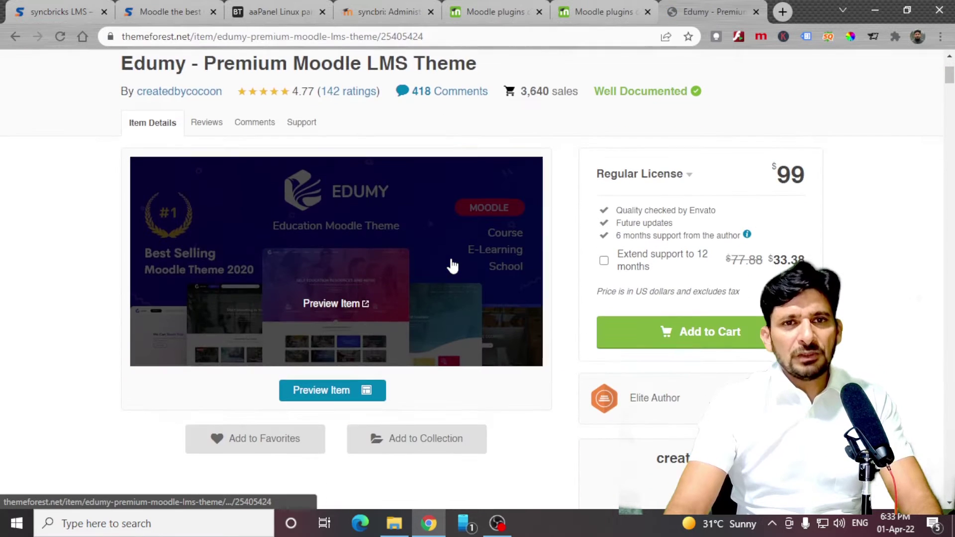
{"action": "scroll", "coordinate": [260, 213], "scroll_direction": "up", "scroll_amount": 3}
{"action": "left_click_drag", "start_coordinate": [121, 203], "coordinate": [202, 203]}
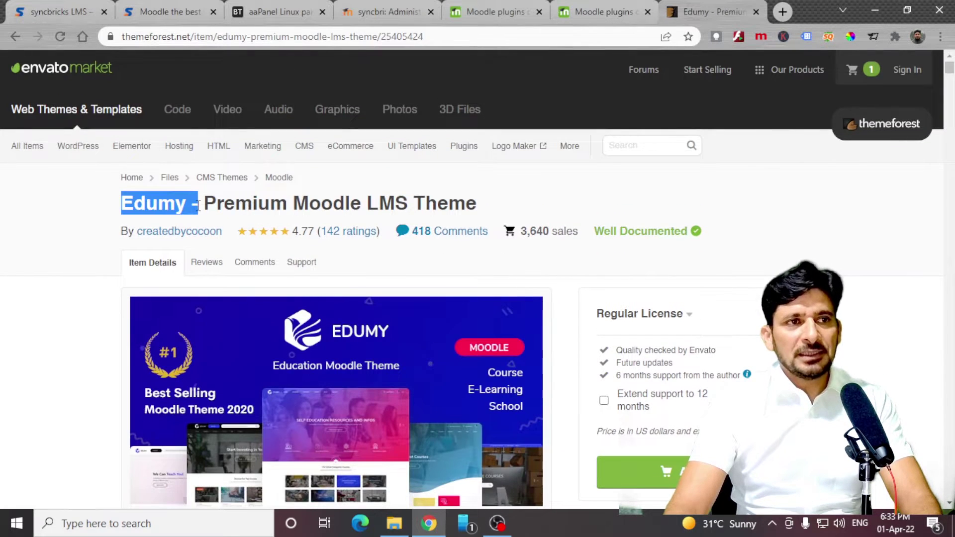
{"action": "left_click", "coordinate": [756, 12]}
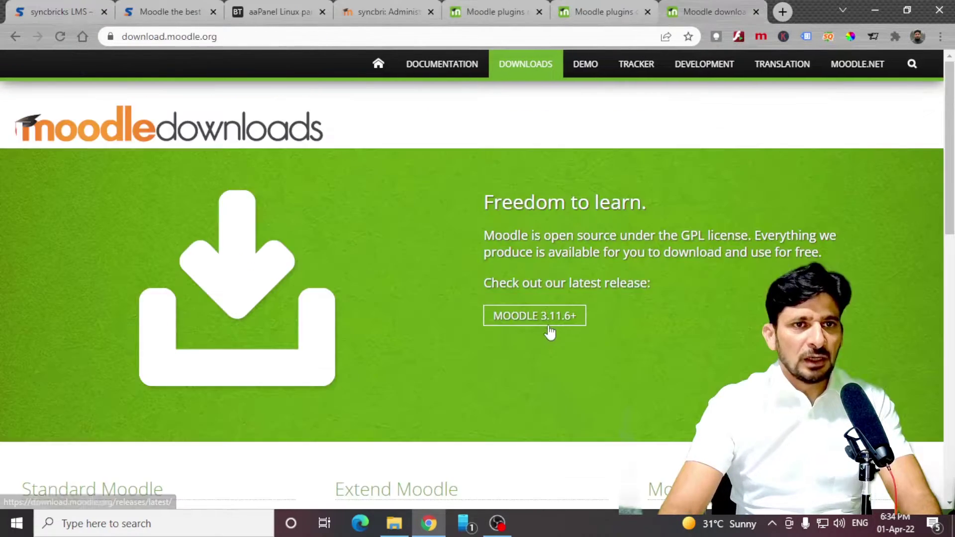
{"action": "left_click", "coordinate": [372, 8]}
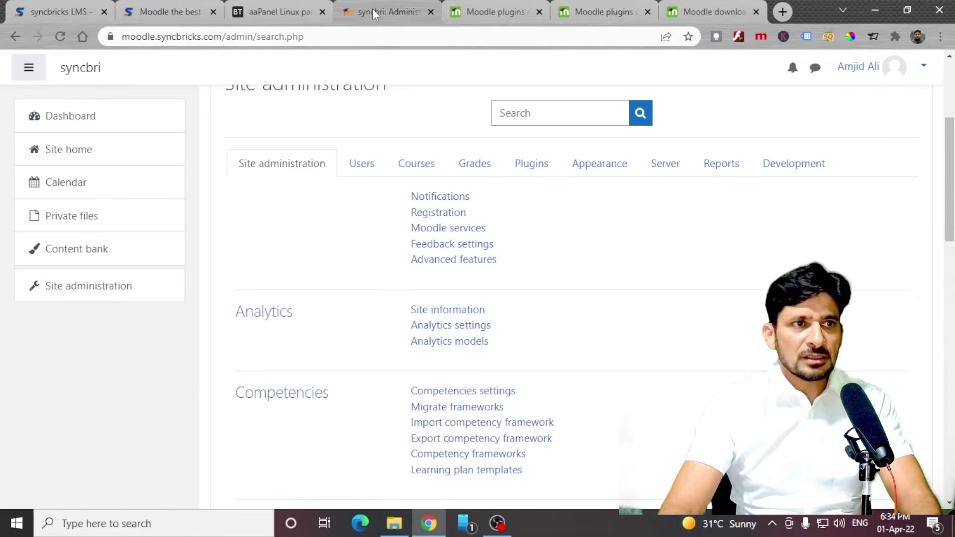
Download the Moodle 3.11 versions of the Adaptable and Eguru themes.
{"action": "left_click", "coordinate": [506, 9]}
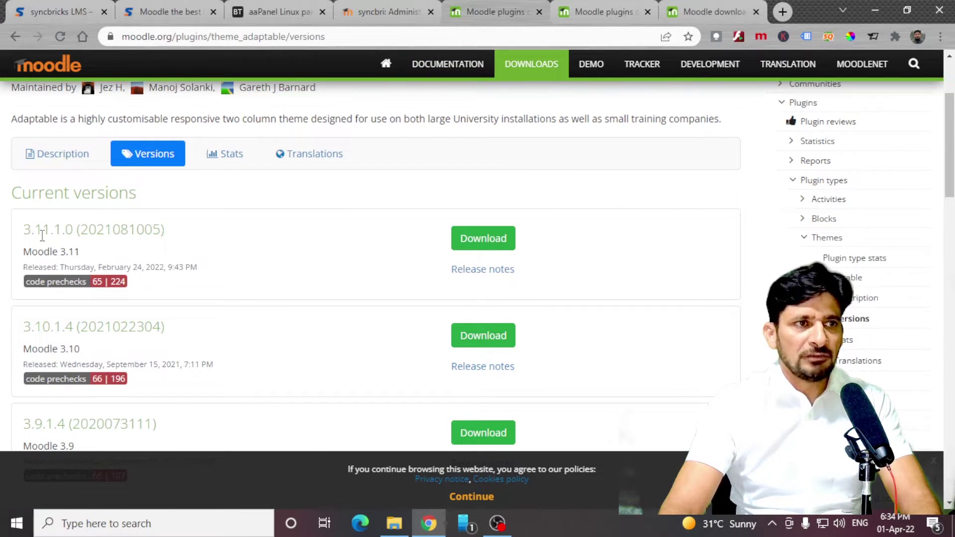
{"action": "left_click", "coordinate": [575, 15]}
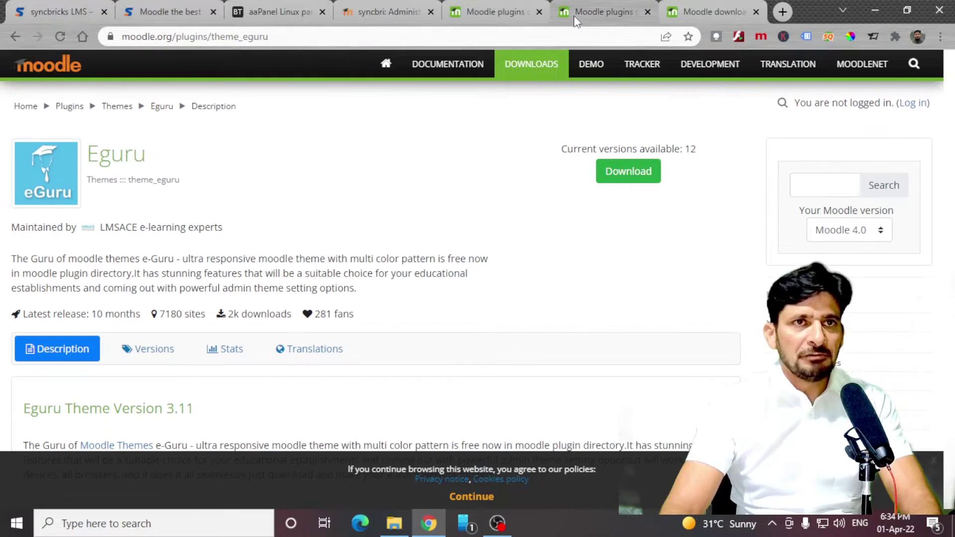
{"action": "scroll", "coordinate": [348, 181], "scroll_direction": "down", "scroll_amount": 3}
{"action": "scroll", "coordinate": [348, 181], "scroll_direction": "up", "scroll_amount": 3}
{"action": "left_click", "coordinate": [631, 183]}
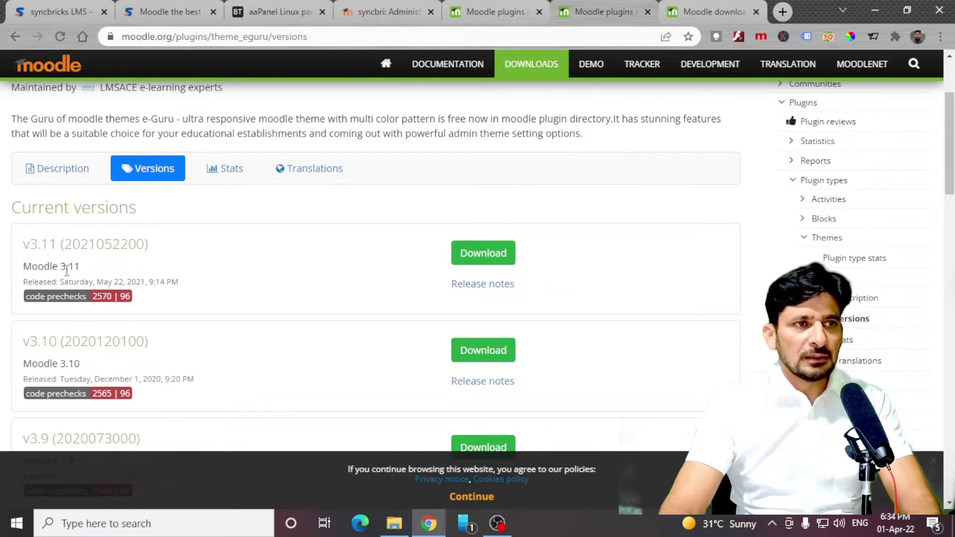
{"action": "left_click", "coordinate": [482, 253]}
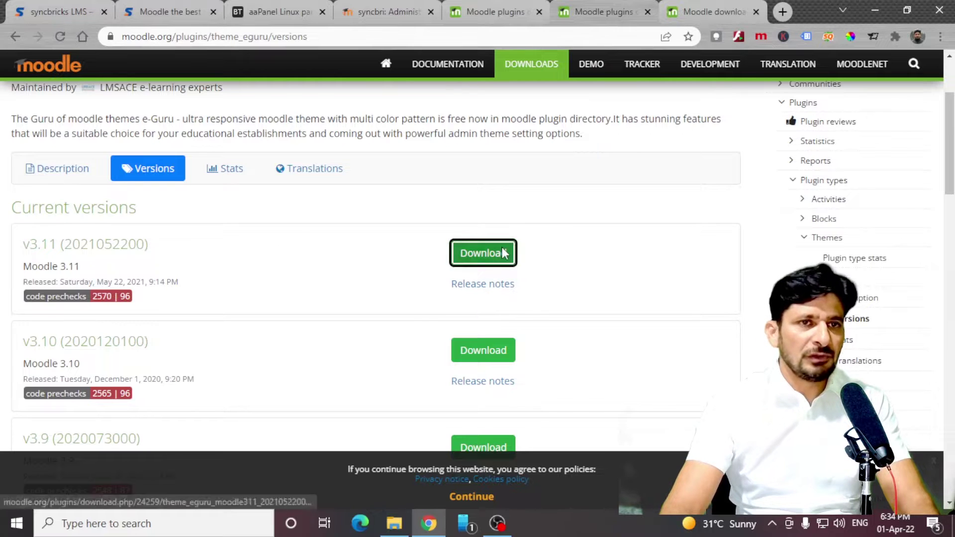
{"action": "left_click", "coordinate": [388, 11]}
{"action": "left_click", "coordinate": [89, 286]}
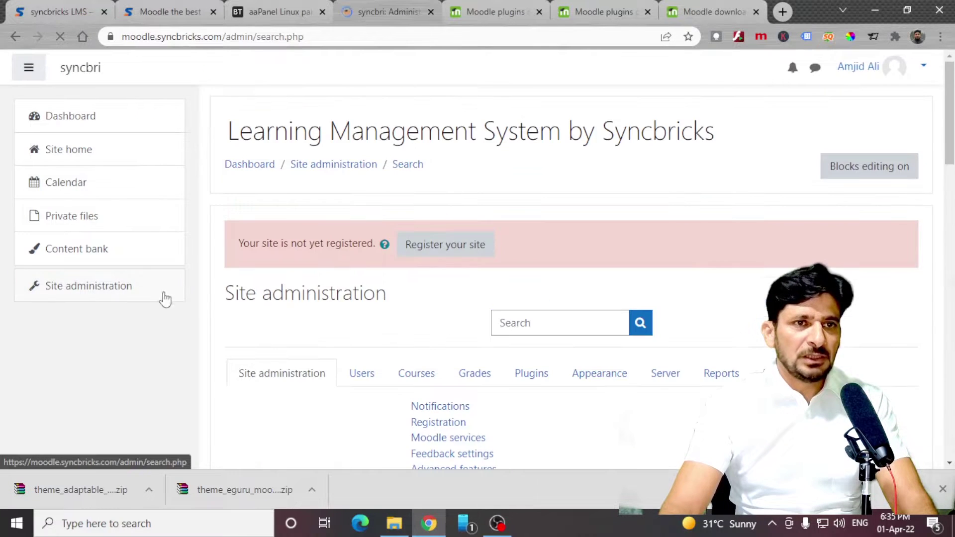
Upload the downloaded Adaptable theme ZIP in the Install plugins page.
{"action": "scroll", "coordinate": [535, 299], "scroll_direction": "down", "scroll_amount": 4}
{"action": "left_click", "coordinate": [537, 169]}
{"action": "left_click", "coordinate": [452, 200]}
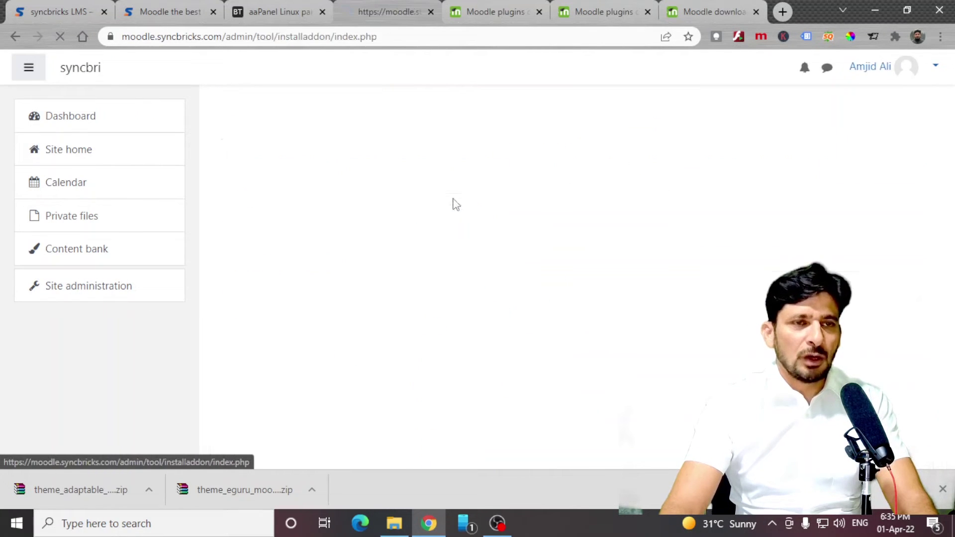
{"action": "left_click", "coordinate": [403, 354]}
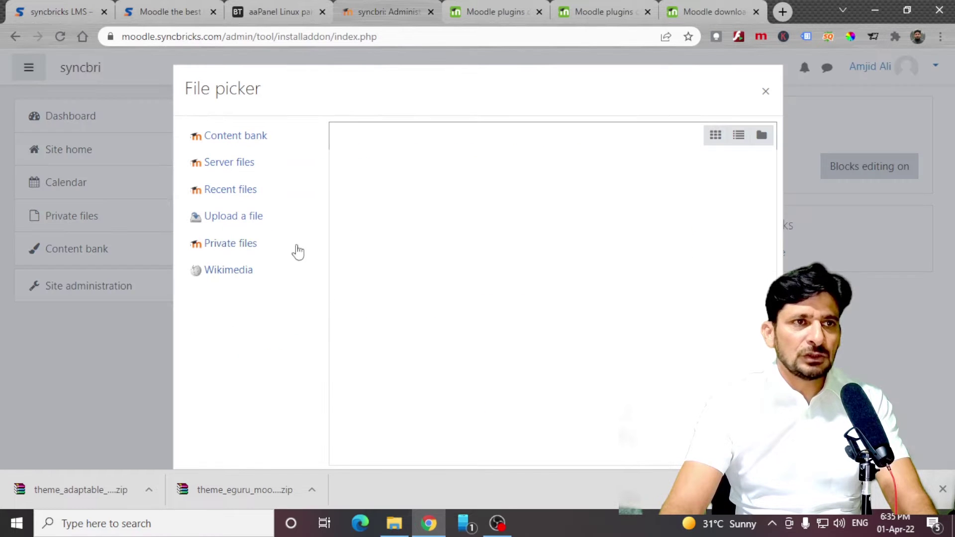
{"action": "left_click", "coordinate": [219, 216]}
{"action": "left_click", "coordinate": [373, 207]}
{"action": "left_click", "coordinate": [206, 198]}
{"action": "double_click", "coordinate": [206, 198]}
{"action": "left_click", "coordinate": [552, 432]}
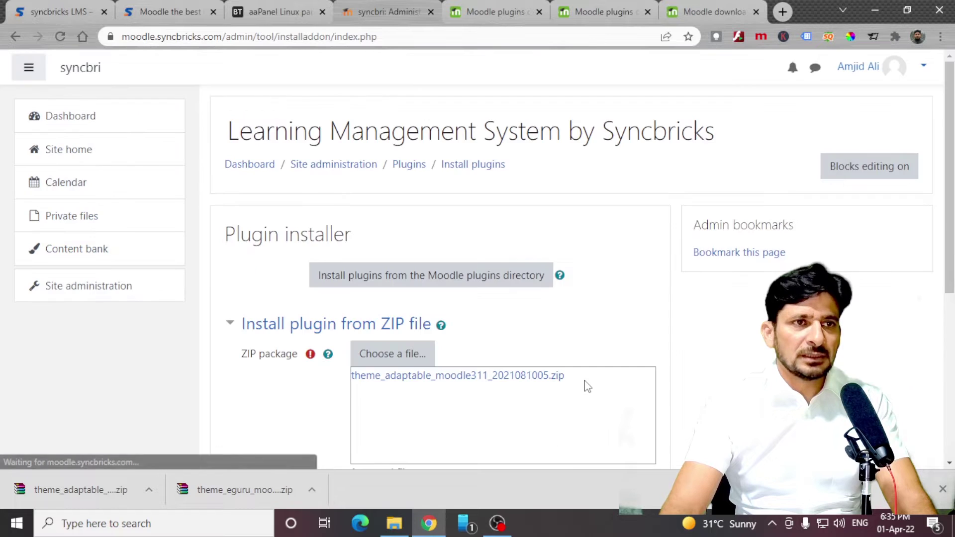
Install the Adaptable plugin, pass validation and checks, and upgrade the Moodle database.
{"action": "scroll", "coordinate": [457, 274], "scroll_direction": "down", "scroll_amount": 5}
{"action": "left_click", "coordinate": [456, 268]}
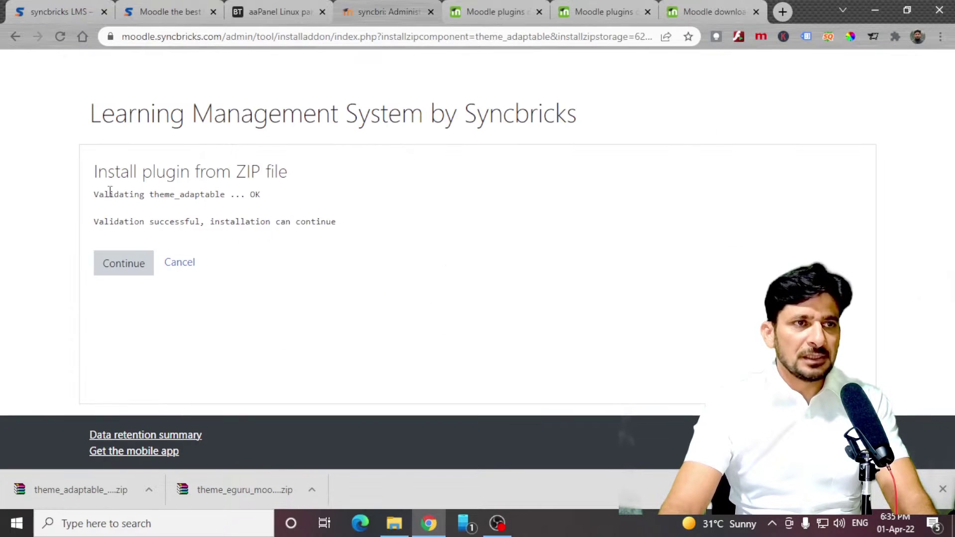
{"action": "left_click_drag", "start_coordinate": [104, 192], "coordinate": [288, 199]}
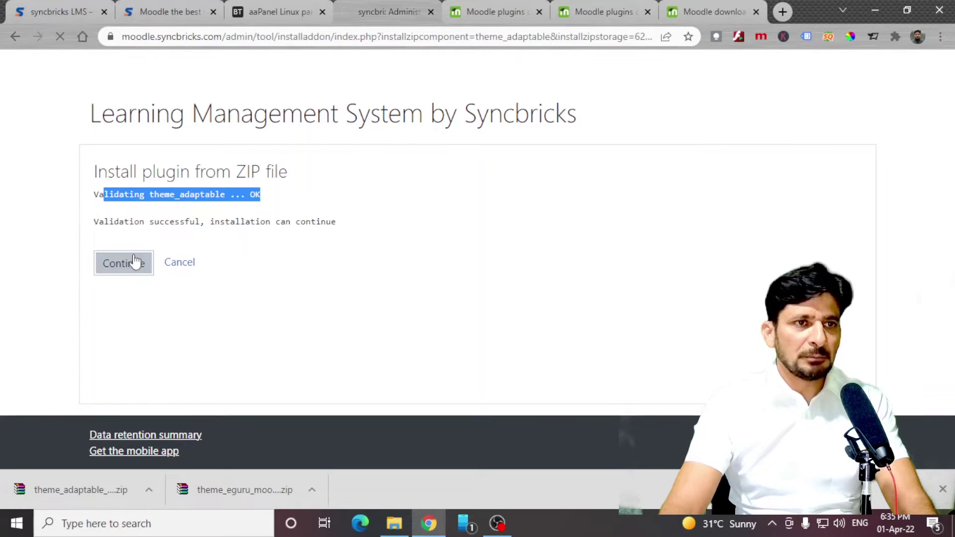
{"action": "scroll", "coordinate": [539, 255], "scroll_direction": "down", "scroll_amount": 10}
{"action": "left_click", "coordinate": [471, 415]}
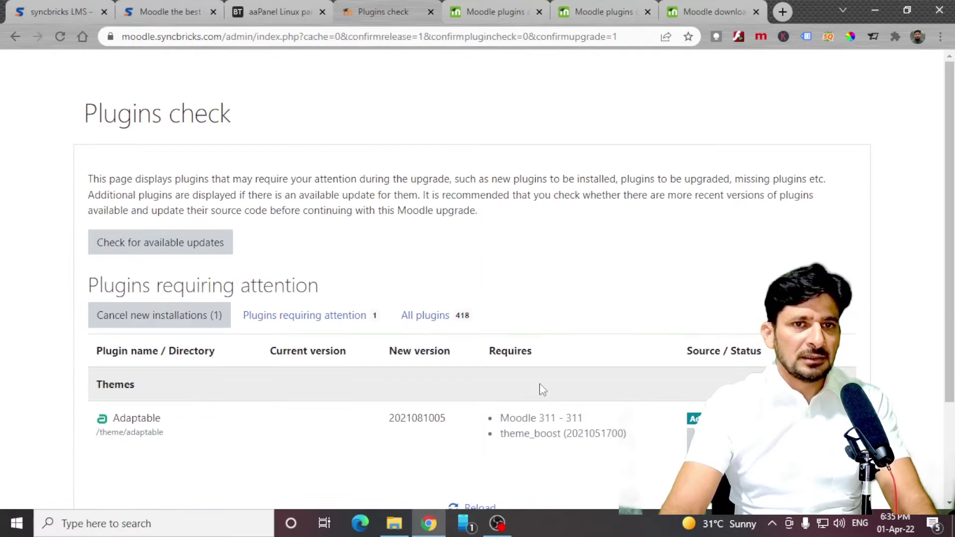
{"action": "scroll", "coordinate": [591, 390], "scroll_direction": "down", "scroll_amount": 3}
{"action": "left_click", "coordinate": [474, 423]}
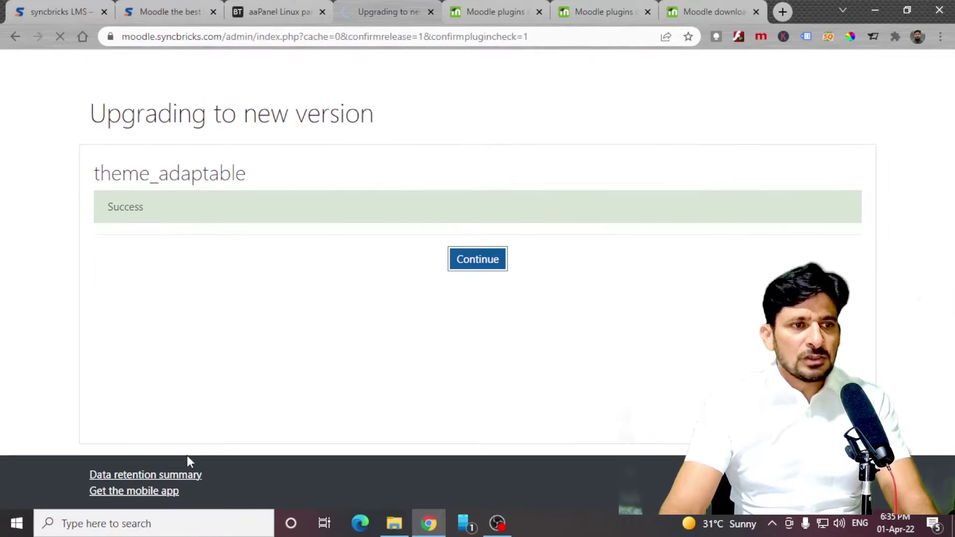
{"action": "scroll", "coordinate": [348, 329], "scroll_direction": "down", "scroll_amount": 15}
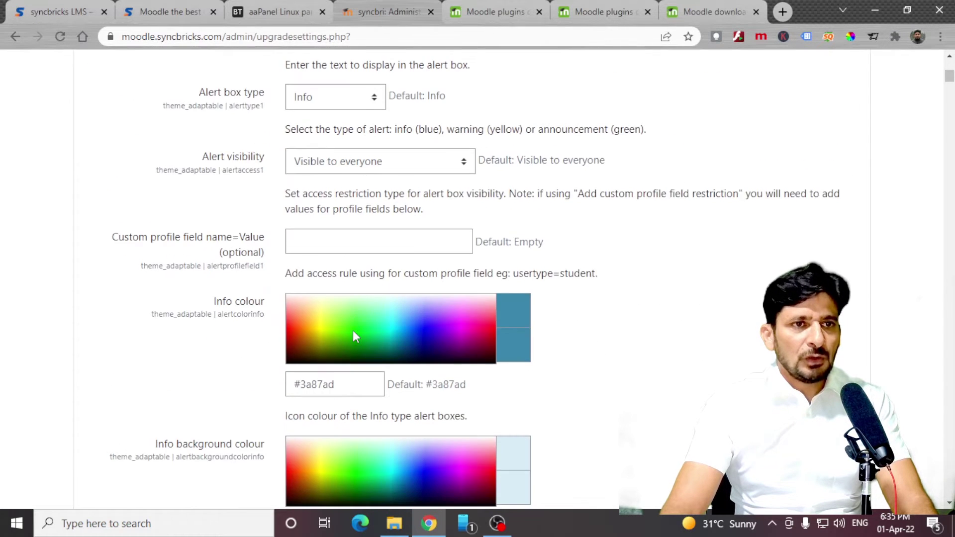
{"action": "scroll", "coordinate": [353, 330], "scroll_direction": "down", "scroll_amount": 9}
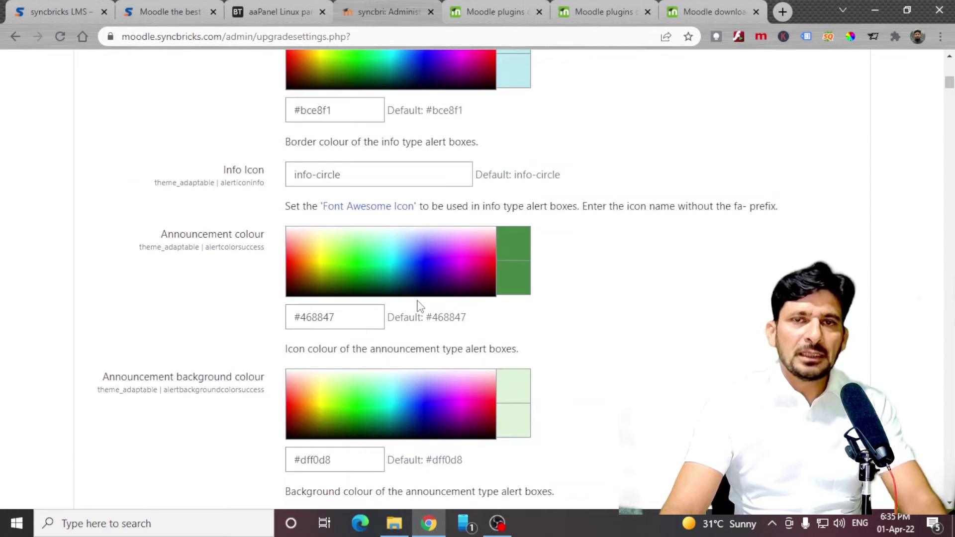
{"action": "scroll", "coordinate": [498, 333], "scroll_direction": "down", "scroll_amount": 5}
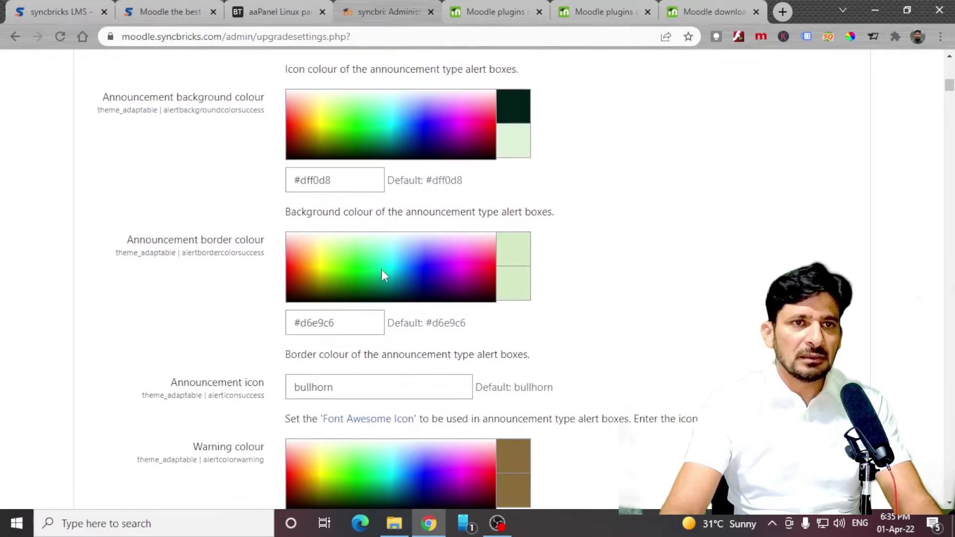
{"action": "scroll", "coordinate": [384, 275], "scroll_direction": "down", "scroll_amount": 20}
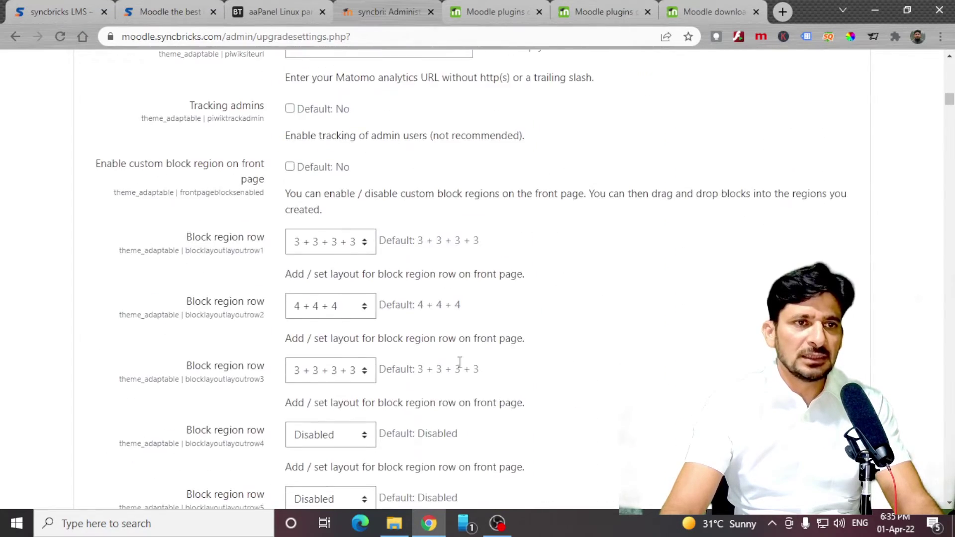
{"action": "scroll", "coordinate": [460, 362], "scroll_direction": "up", "scroll_amount": 20}
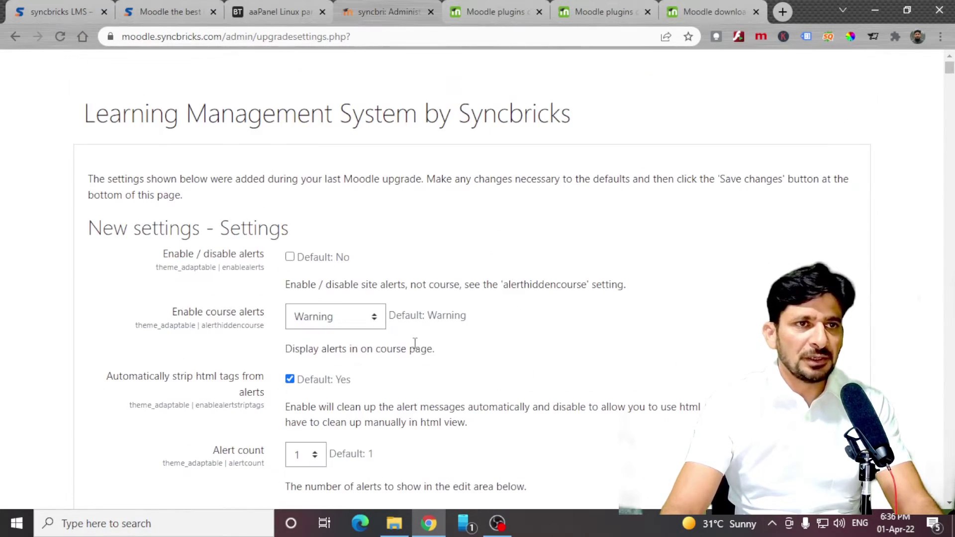
{"action": "scroll", "coordinate": [355, 261], "scroll_direction": "down", "scroll_amount": 4}
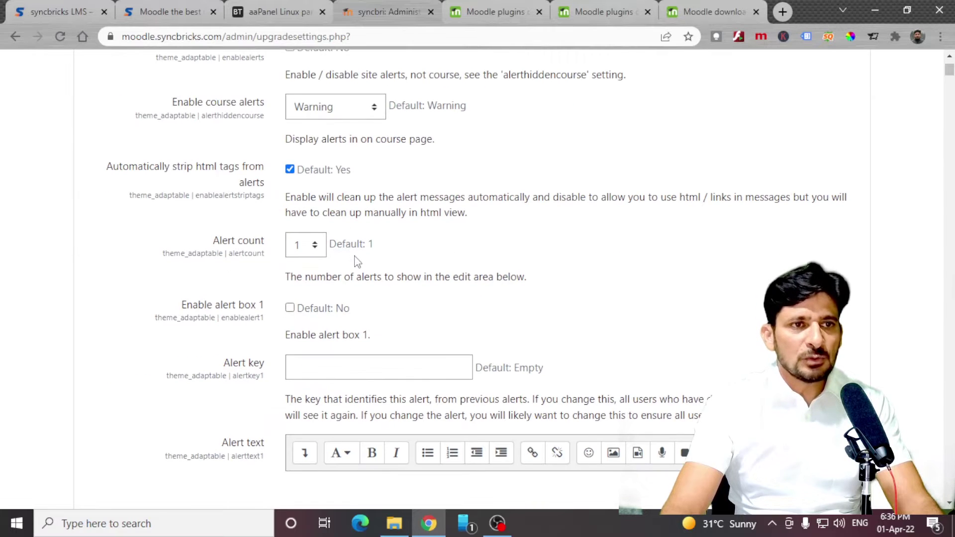
{"action": "scroll", "coordinate": [258, 270], "scroll_direction": "down", "scroll_amount": 15}
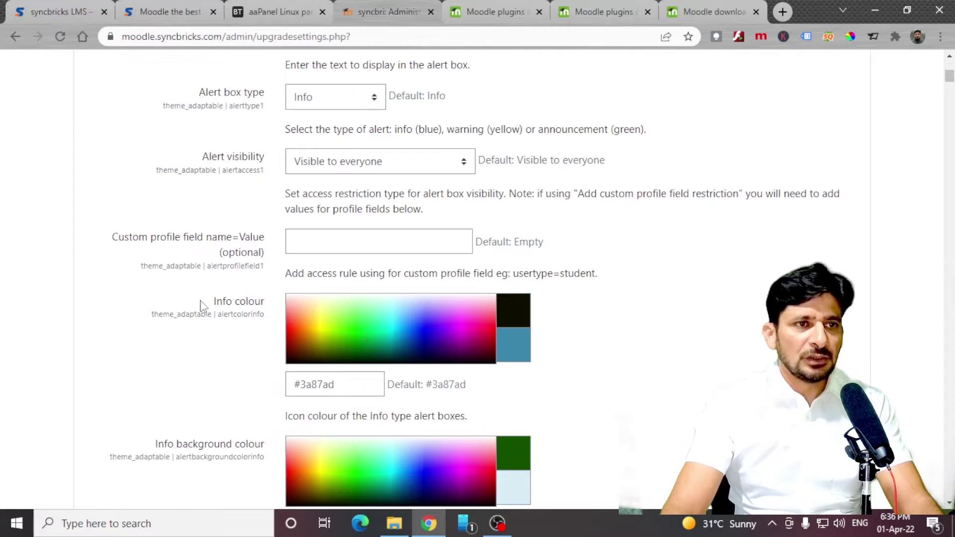
{"action": "scroll", "coordinate": [282, 364], "scroll_direction": "down", "scroll_amount": 20}
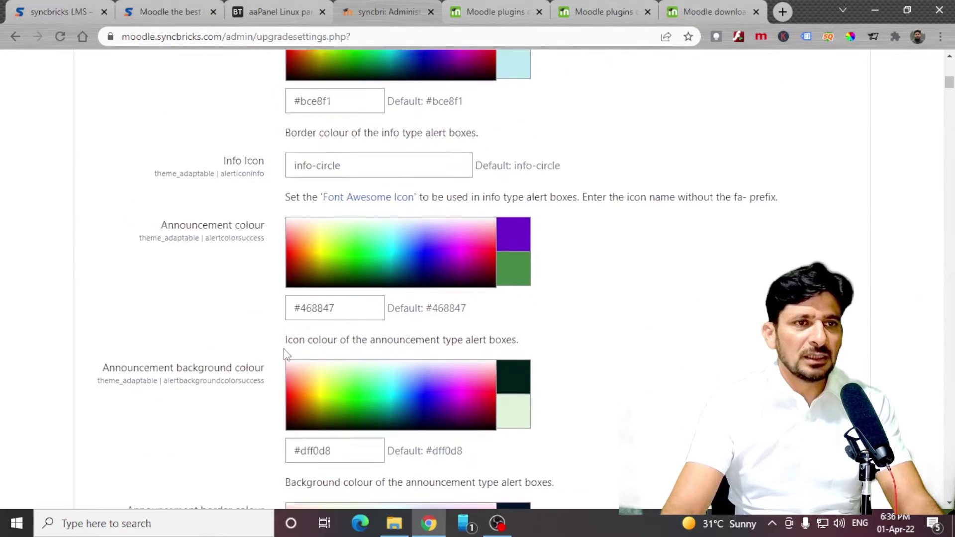
{"action": "scroll", "coordinate": [368, 313], "scroll_direction": "down", "scroll_amount": 20}
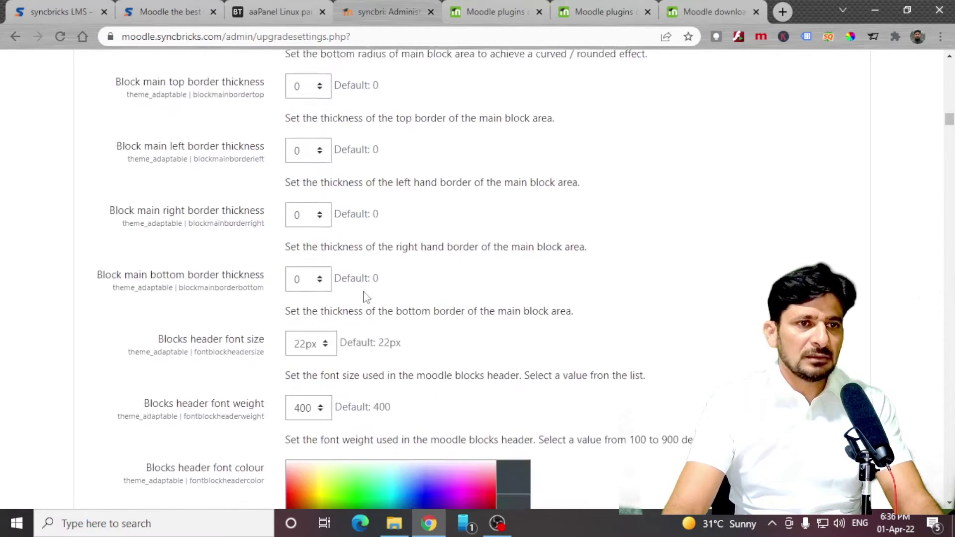
{"action": "scroll", "coordinate": [372, 321], "scroll_direction": "down", "scroll_amount": 20}
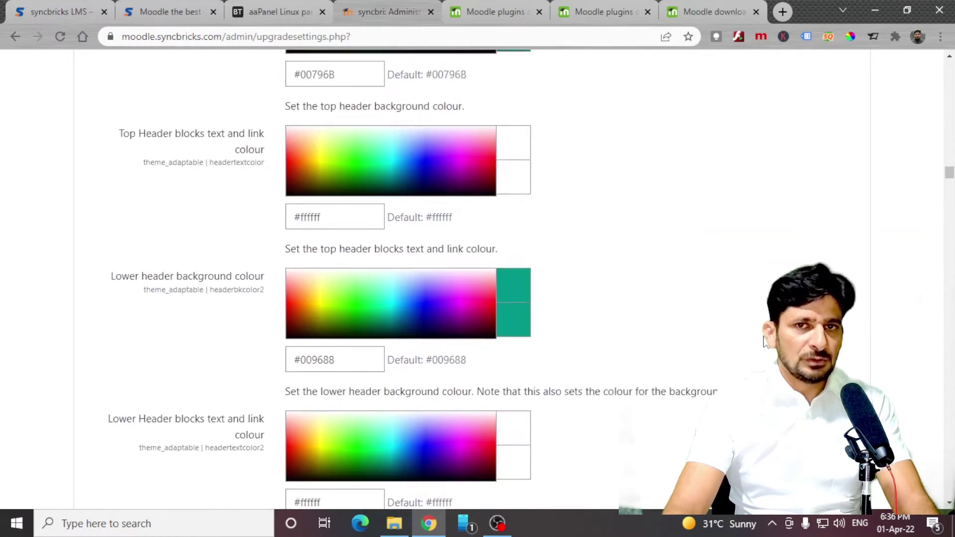
{"action": "scroll", "coordinate": [465, 320], "scroll_direction": "down", "scroll_amount": 5}
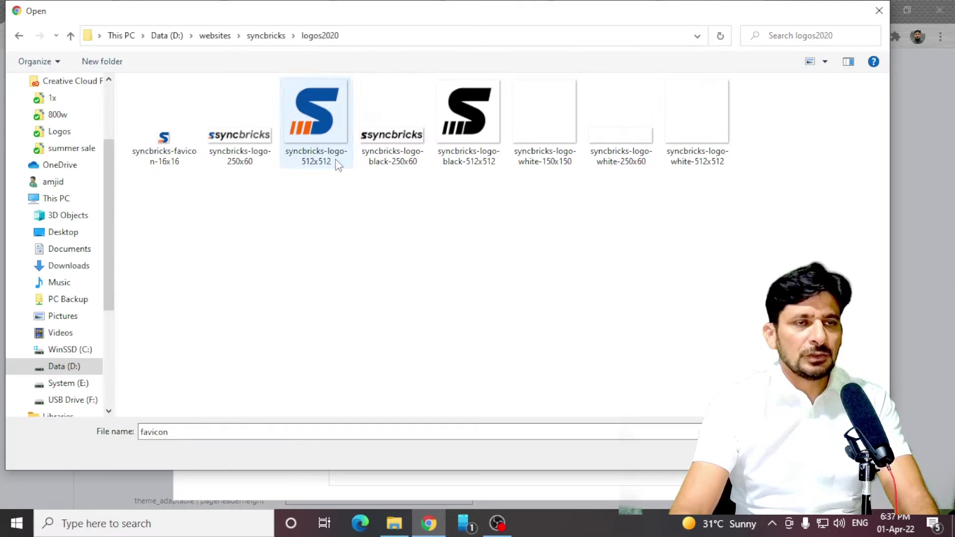
Upload the Syncbricks logo and favicon images for the Adaptable theme.
{"action": "double_click", "coordinate": [338, 166]}
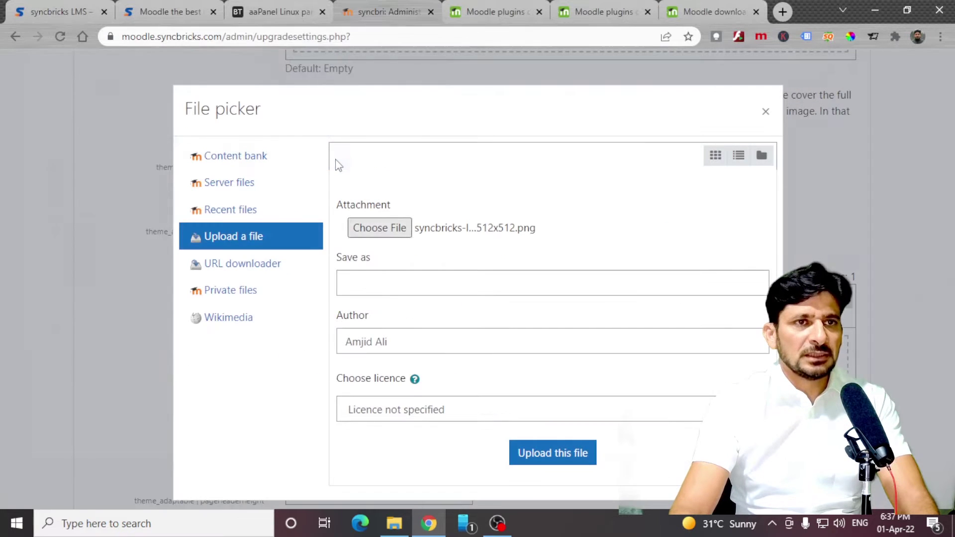
{"action": "left_click", "coordinate": [553, 452]}
{"action": "scroll", "coordinate": [558, 454], "scroll_direction": "down", "scroll_amount": 2}
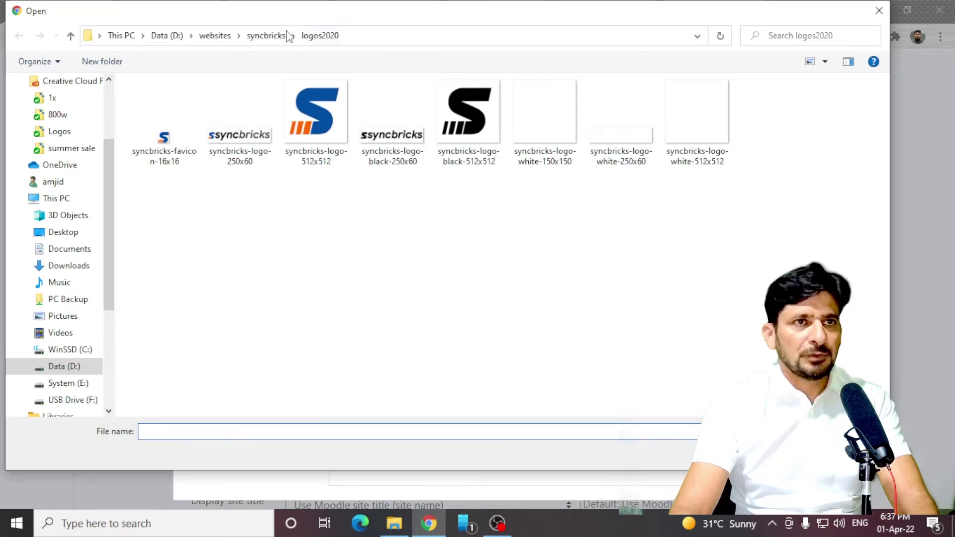
{"action": "left_click", "coordinate": [278, 36]}
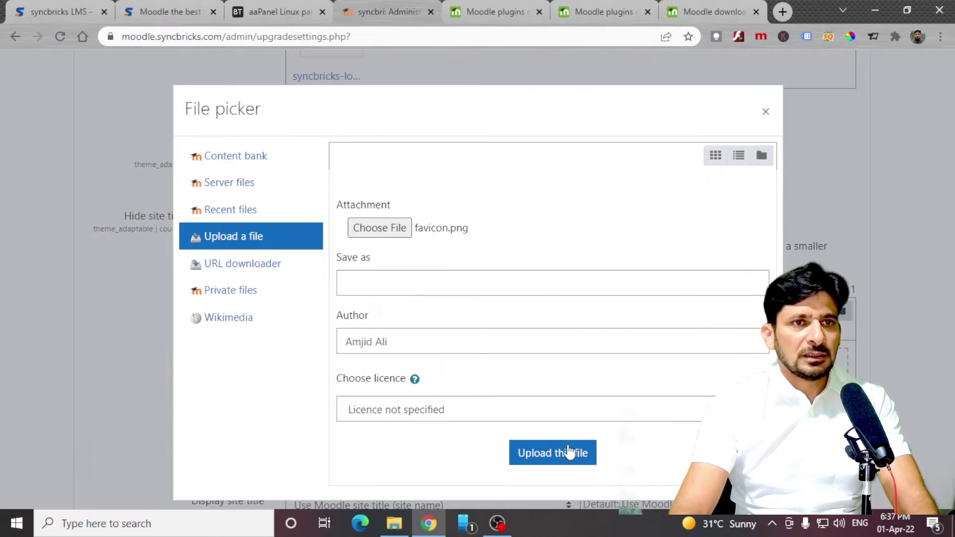
{"action": "left_click", "coordinate": [570, 452]}
{"action": "scroll", "coordinate": [545, 427], "scroll_direction": "down", "scroll_amount": 5}
Begin typing 'Syncbricks' in the Site title editor, fixing a mistyped letter.
{"action": "left_click", "coordinate": [371, 358]}
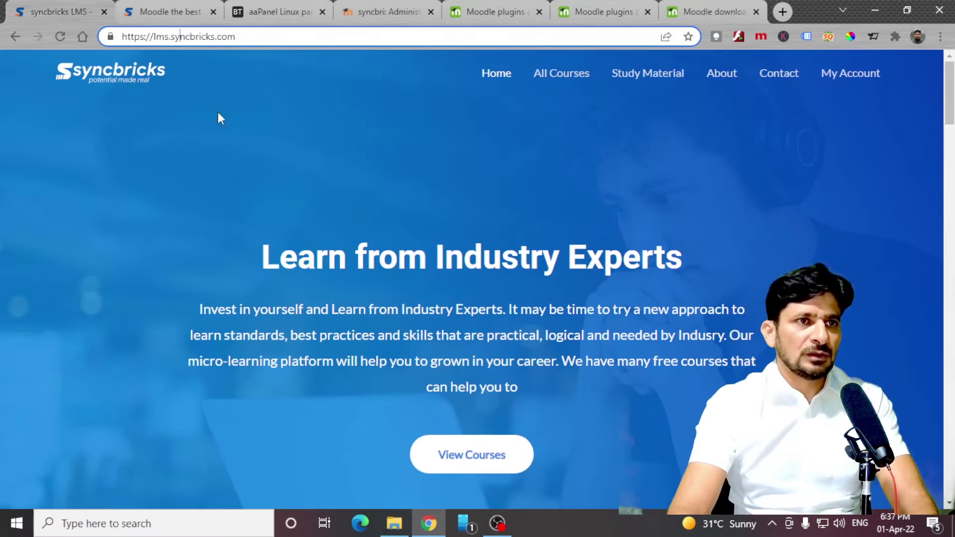
{"action": "scroll", "coordinate": [418, 271], "scroll_direction": "down", "scroll_amount": 15}
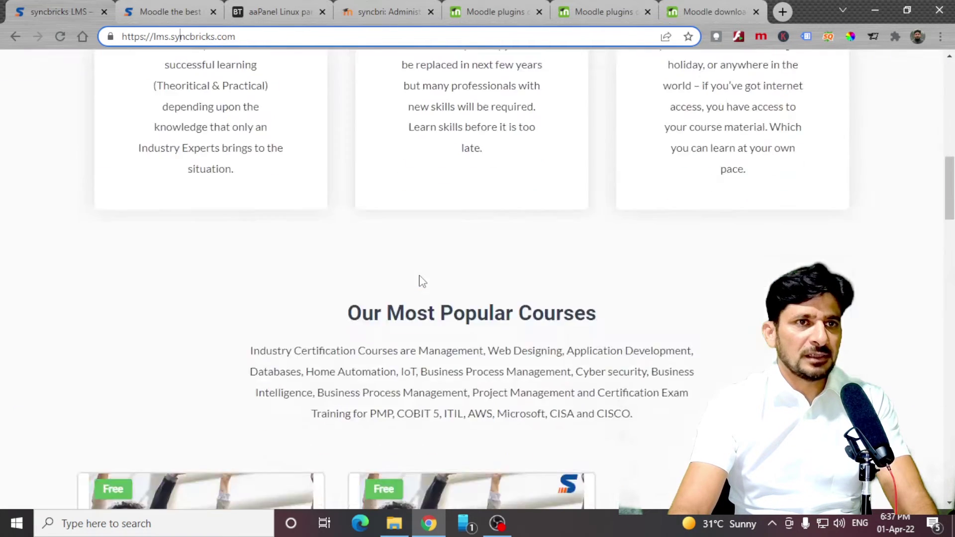
{"action": "scroll", "coordinate": [420, 281], "scroll_direction": "up", "scroll_amount": 15}
{"action": "left_click", "coordinate": [730, 85]}
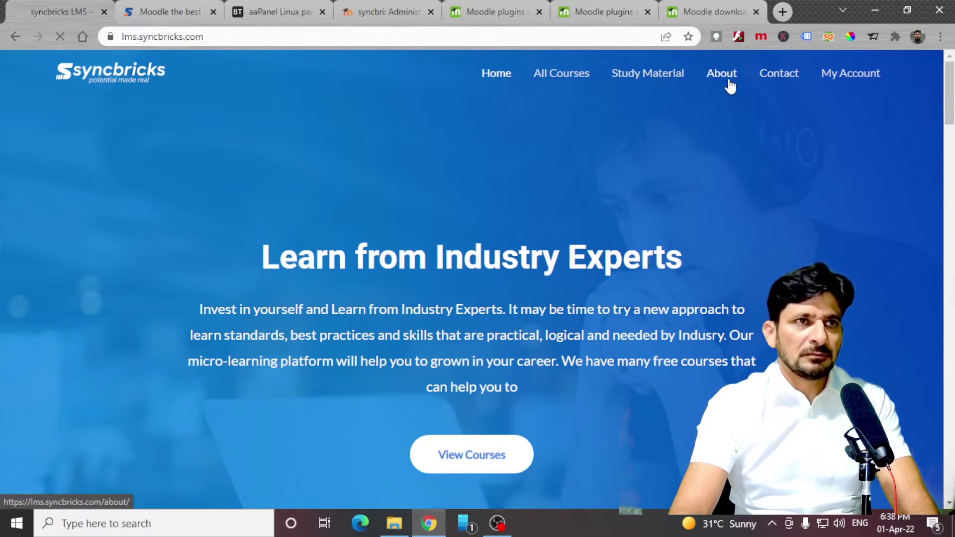
{"action": "type", "text": "Synr"}
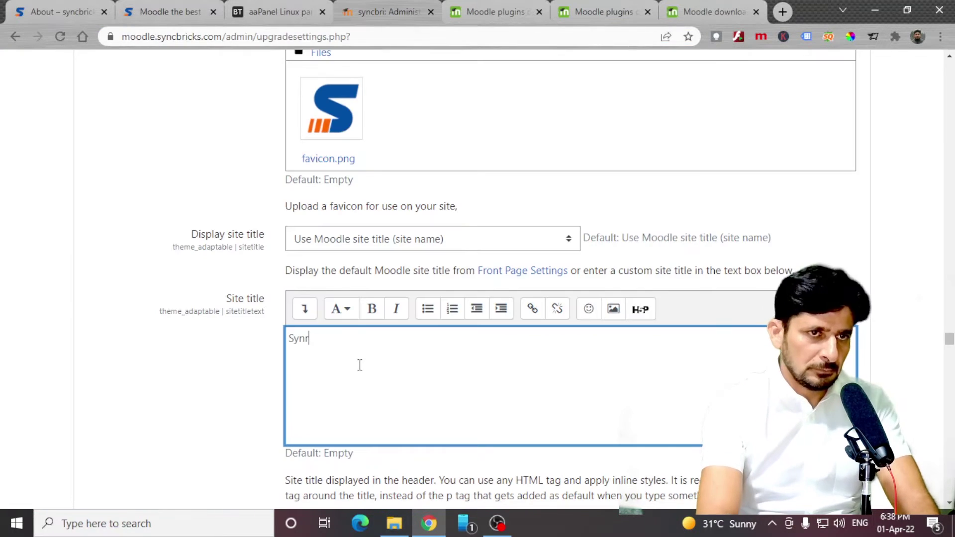
{"action": "key", "text": "BackSpace"}
Finish the title 'Syncbricks Learning Management System', upload the PMP frontpage background, and save.
{"action": "type", "text": "cbricks Learning Management System"}
{"action": "scroll", "coordinate": [359, 365], "scroll_direction": "down", "scroll_amount": 20}
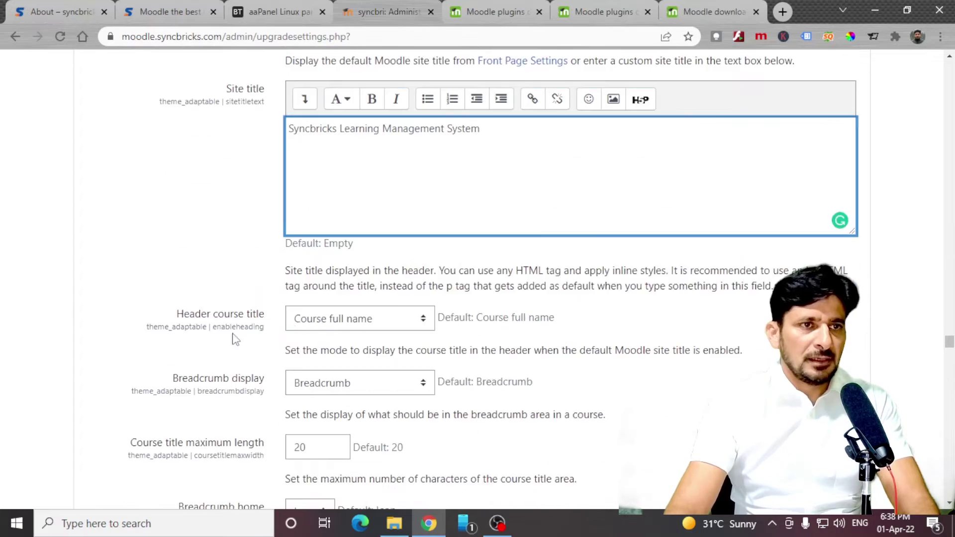
{"action": "scroll", "coordinate": [597, 345], "scroll_direction": "down", "scroll_amount": 10}
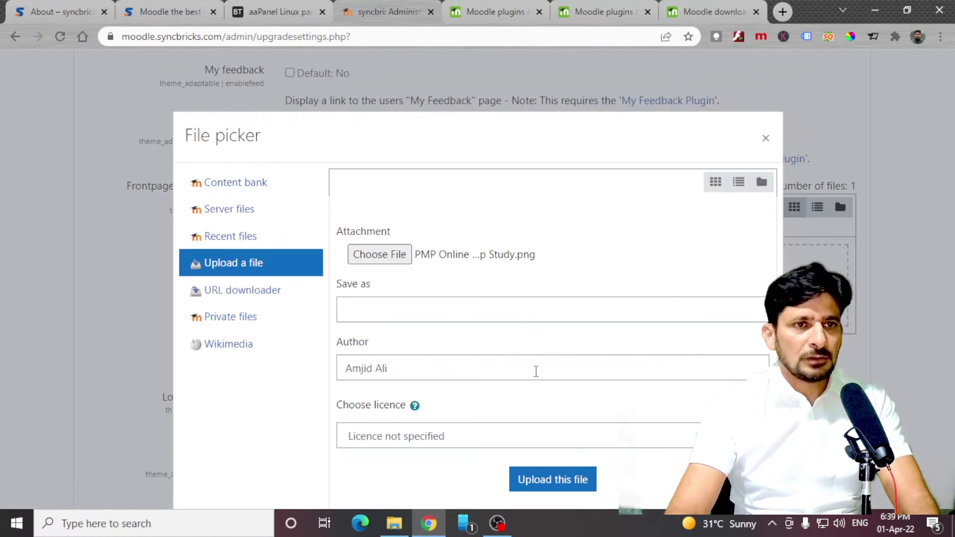
{"action": "left_click", "coordinate": [592, 482]}
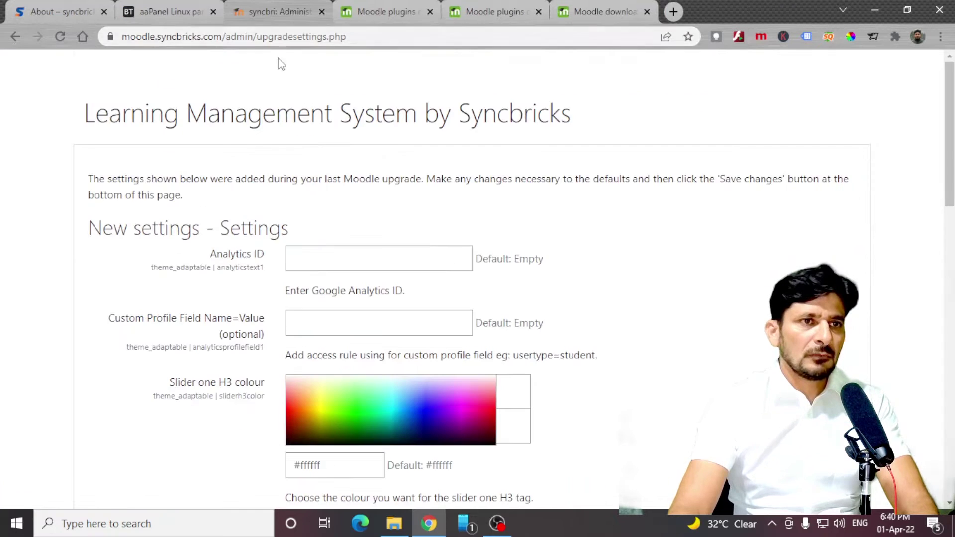
{"action": "scroll", "coordinate": [486, 237], "scroll_direction": "down", "scroll_amount": 20}
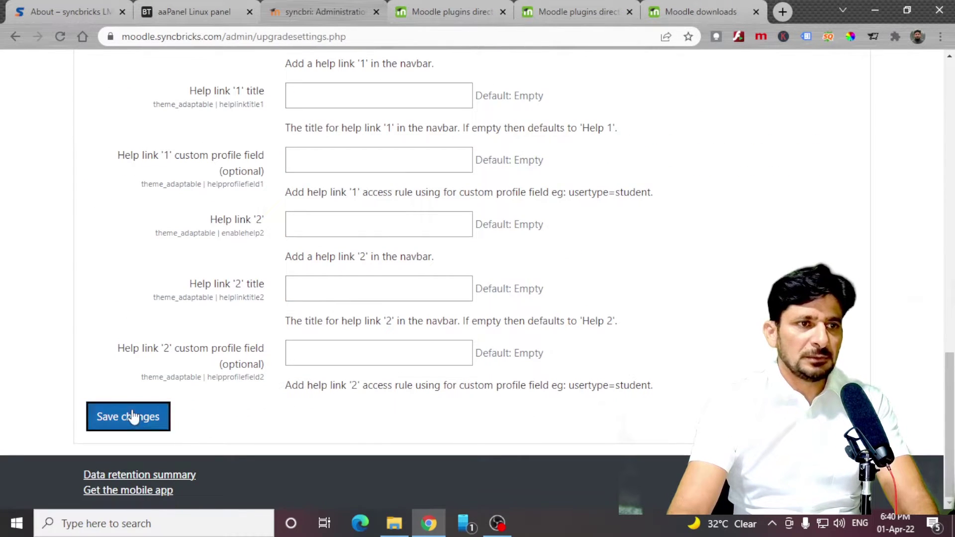
{"action": "left_click", "coordinate": [131, 418]}
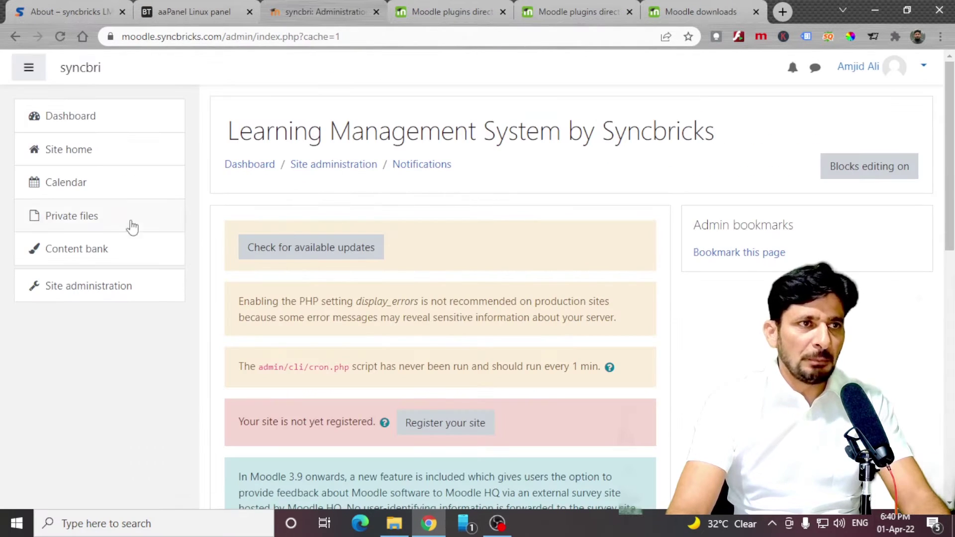
Open Site administration and review the Appearance tab's theme settings.
{"action": "left_click", "coordinate": [70, 293]}
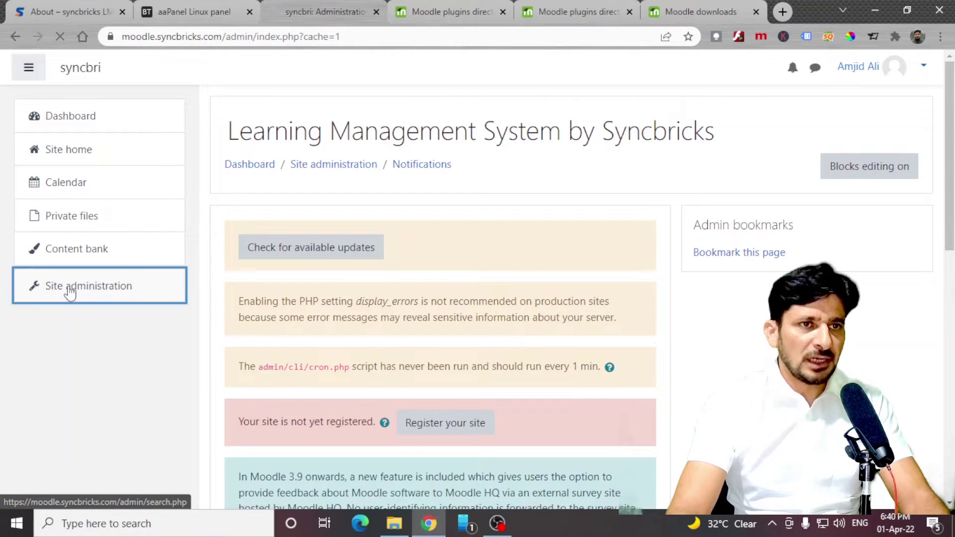
{"action": "scroll", "coordinate": [511, 307], "scroll_direction": "down", "scroll_amount": 1}
{"action": "left_click", "coordinate": [588, 309]}
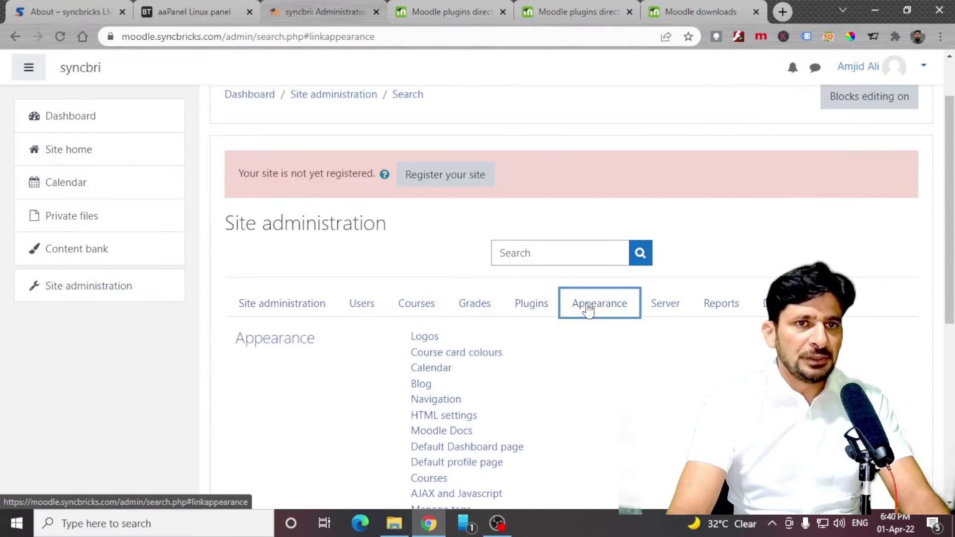
{"action": "scroll", "coordinate": [533, 299], "scroll_direction": "down", "scroll_amount": 5}
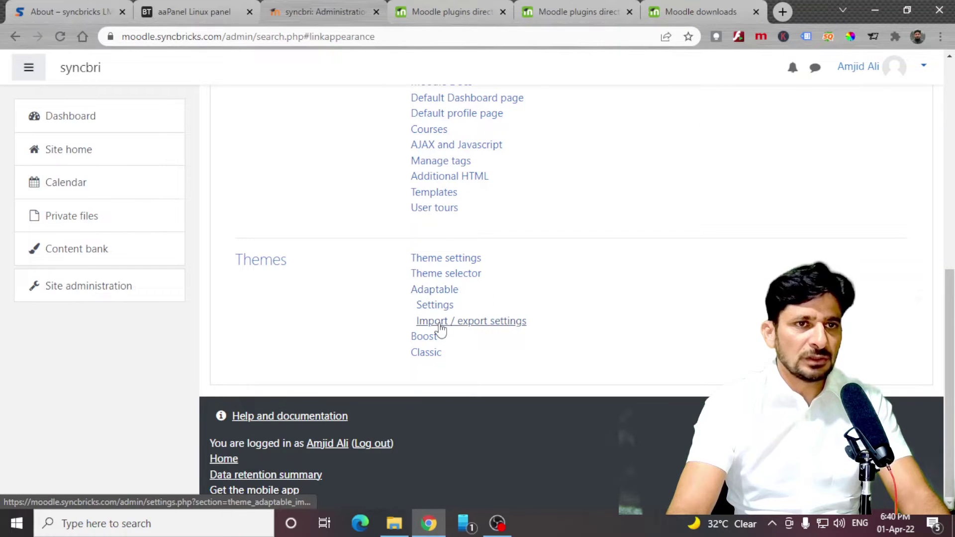
{"action": "scroll", "coordinate": [421, 234], "scroll_direction": "up", "scroll_amount": 5}
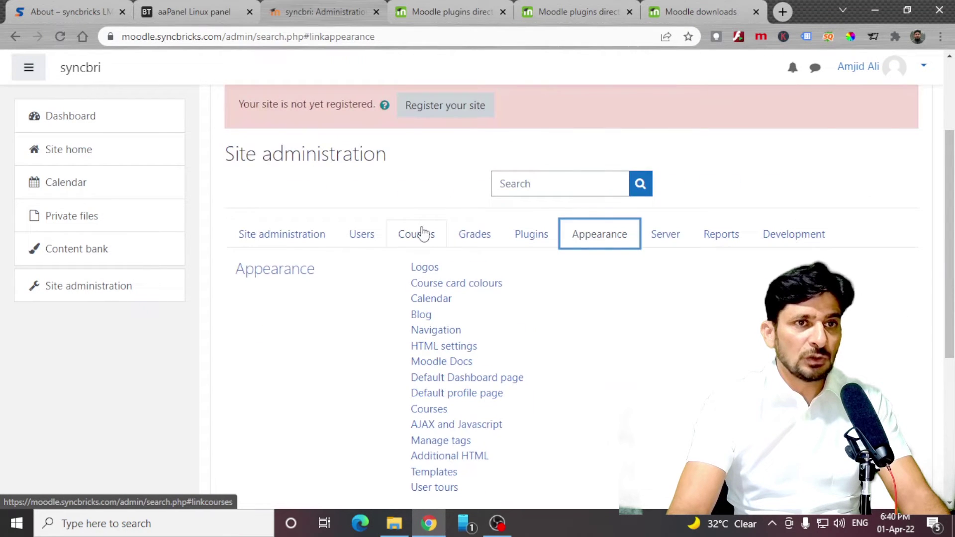
Upload the theme_eguru ZIP package in the plugin installer.
{"action": "left_click", "coordinate": [528, 241]}
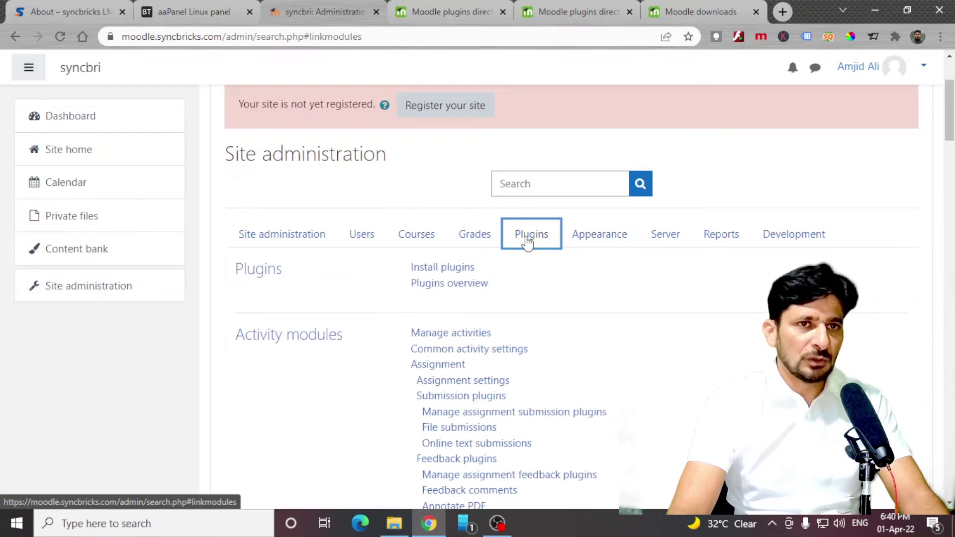
{"action": "left_click", "coordinate": [460, 271]}
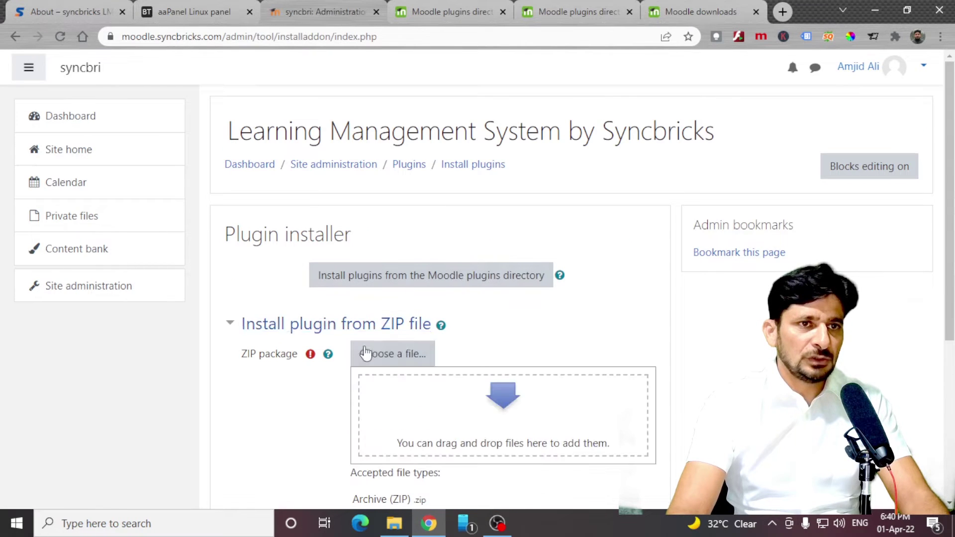
{"action": "left_click", "coordinate": [378, 353]}
{"action": "left_click", "coordinate": [373, 226]}
{"action": "double_click", "coordinate": [441, 198]}
{"action": "left_click", "coordinate": [553, 453]}
Install Eguru, continue through validation and server checks, and upgrade the database.
{"action": "scroll", "coordinate": [429, 314], "scroll_direction": "down", "scroll_amount": 5}
{"action": "left_click", "coordinate": [427, 308]}
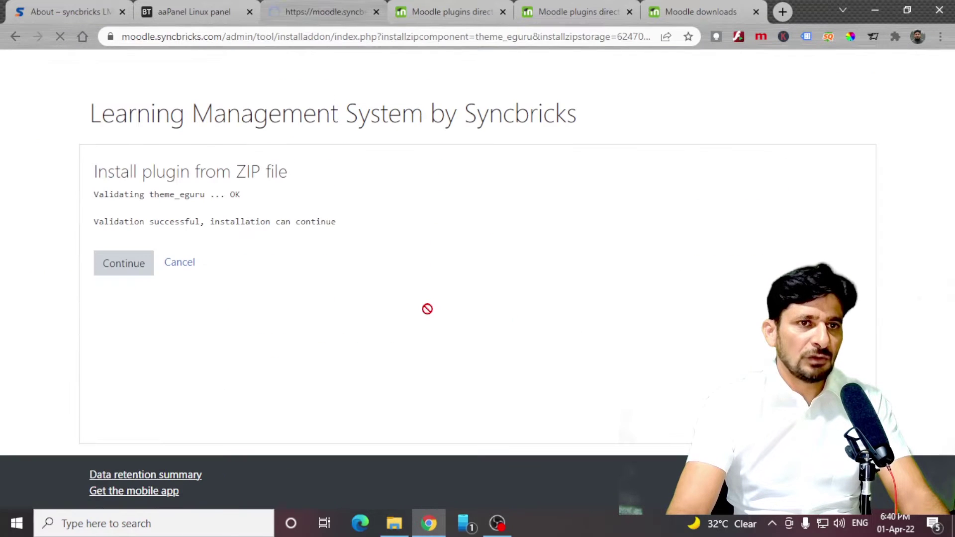
{"action": "left_click", "coordinate": [138, 265]}
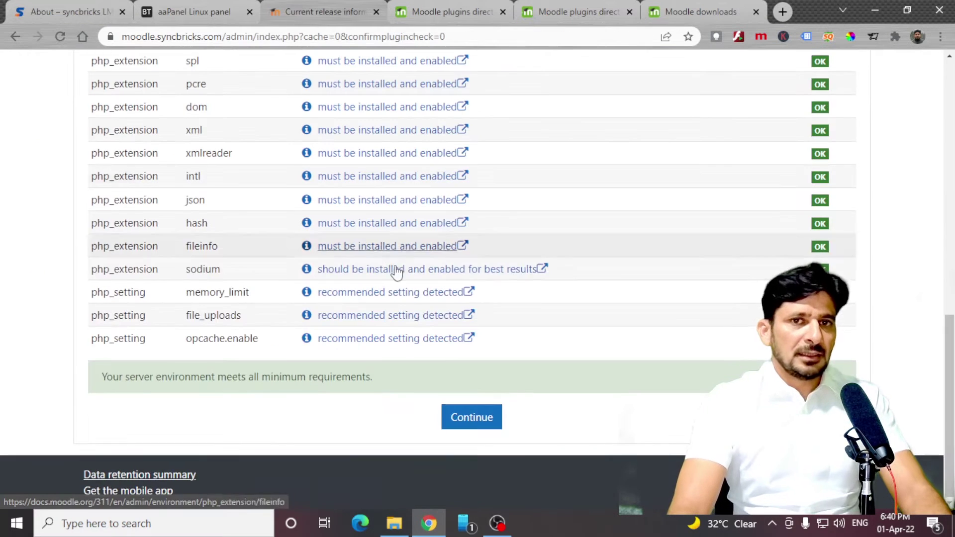
{"action": "left_click", "coordinate": [472, 418]}
{"action": "left_click", "coordinate": [500, 428]}
{"action": "left_click", "coordinate": [479, 258]}
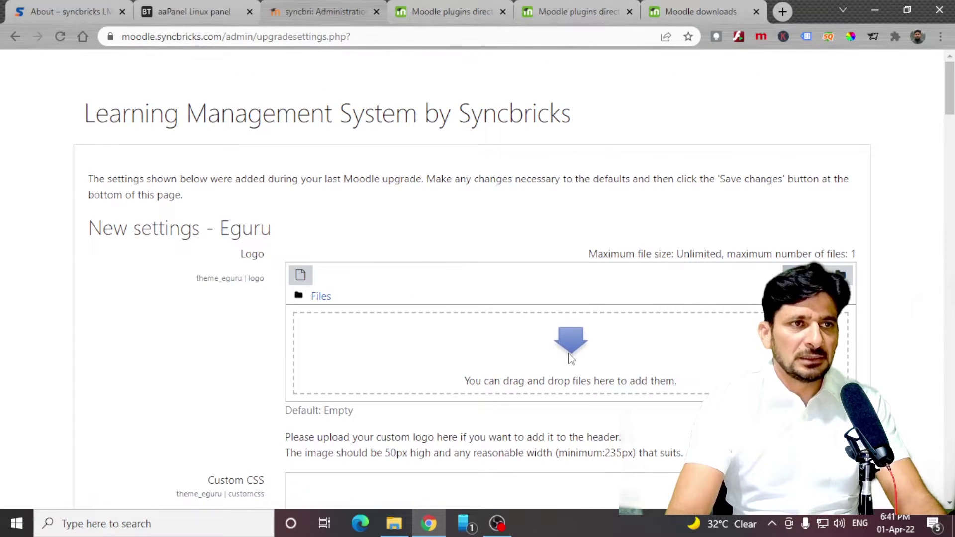
Upload syncbricks-logo-250x60 as the Eguru theme logo.
{"action": "left_click", "coordinate": [570, 354]}
{"action": "double_click", "coordinate": [260, 158]}
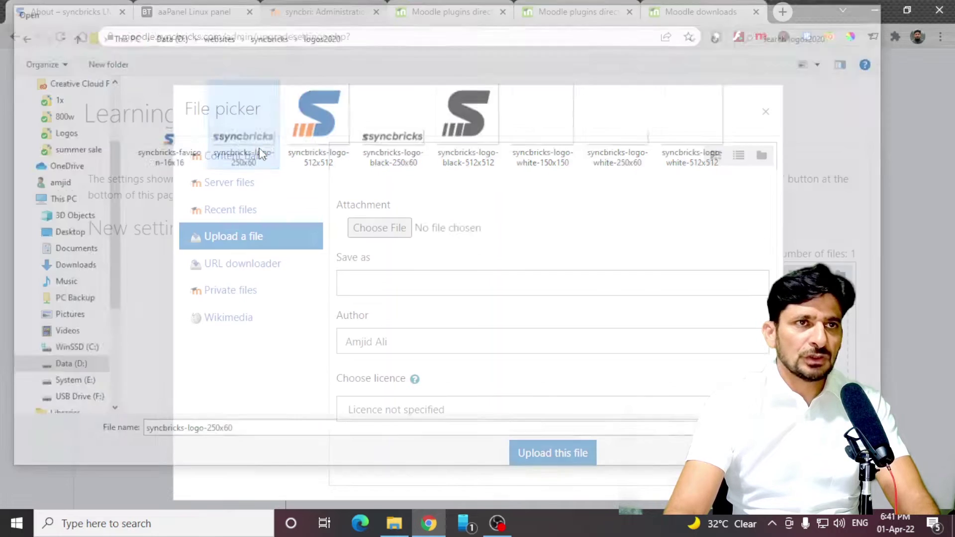
{"action": "left_click", "coordinate": [542, 450]}
{"action": "scroll", "coordinate": [308, 214], "scroll_direction": "down", "scroll_amount": 10}
Set the Site Color Scheme to Warm Red and save the Eguru settings.
{"action": "left_click", "coordinate": [299, 204]}
{"action": "left_click", "coordinate": [329, 265]}
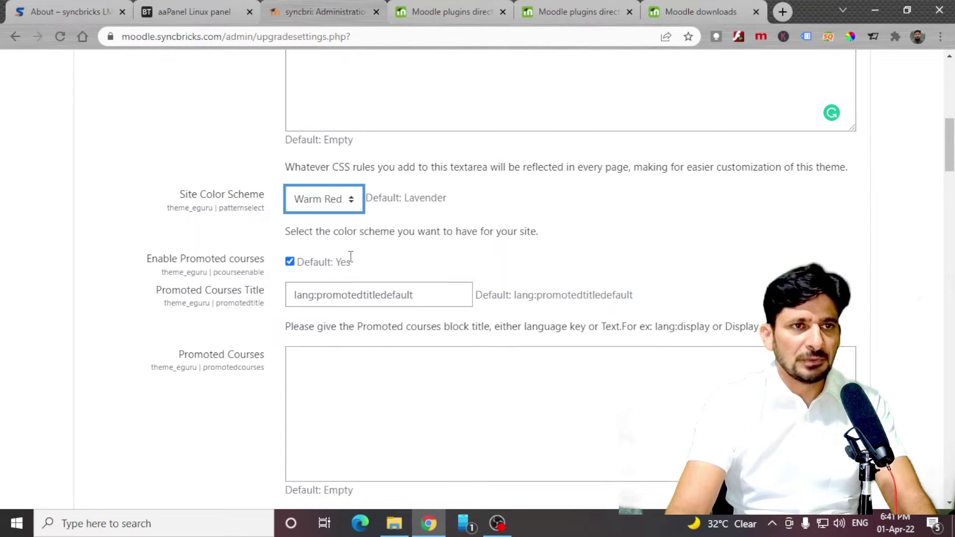
{"action": "scroll", "coordinate": [375, 181], "scroll_direction": "down", "scroll_amount": 10}
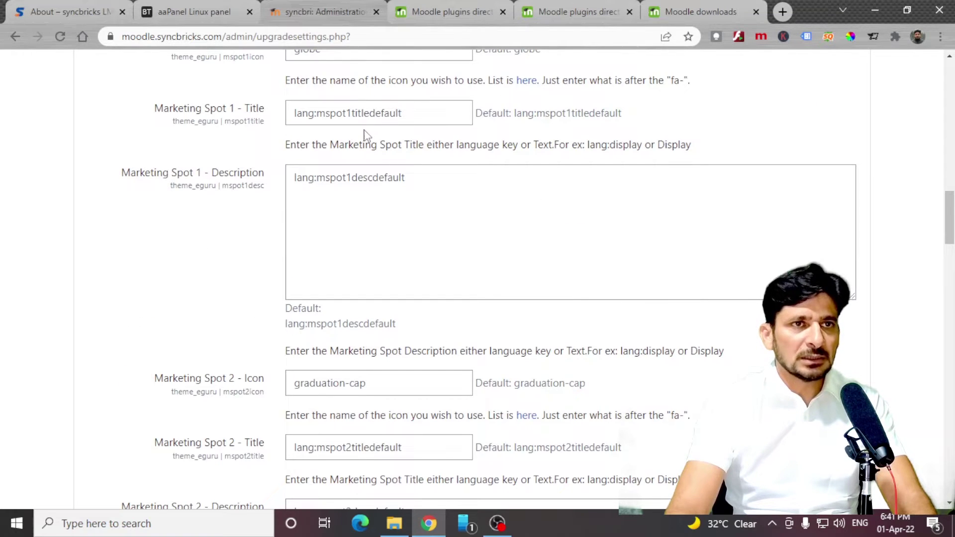
{"action": "scroll", "coordinate": [365, 135], "scroll_direction": "down", "scroll_amount": 20}
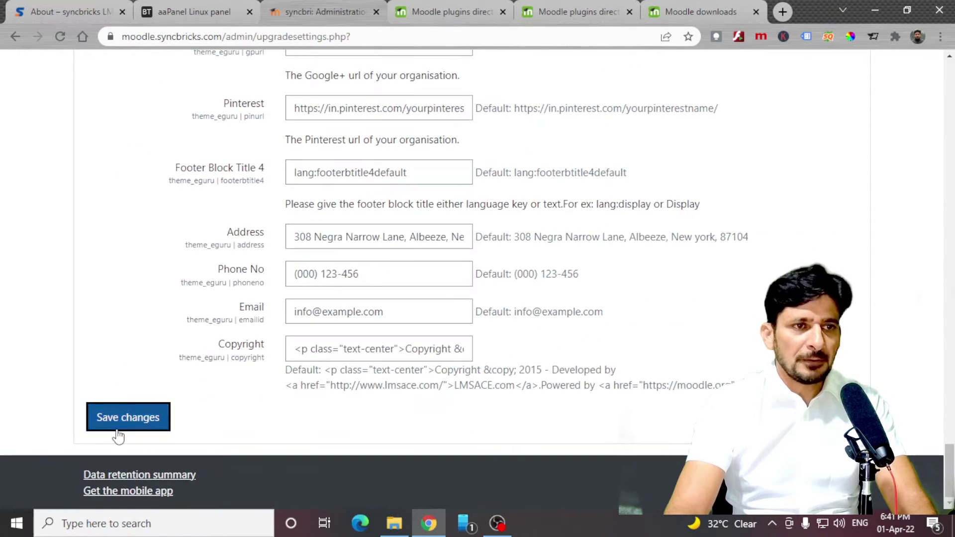
{"action": "left_click", "coordinate": [128, 418]}
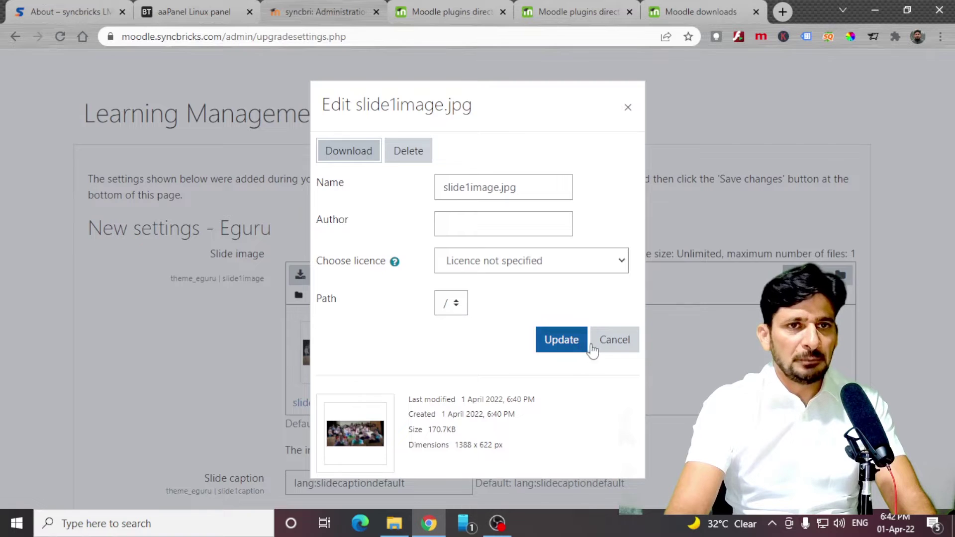
Close the slide1image.jpg file details and save the Home Page Slider settings.
{"action": "left_click", "coordinate": [593, 348]}
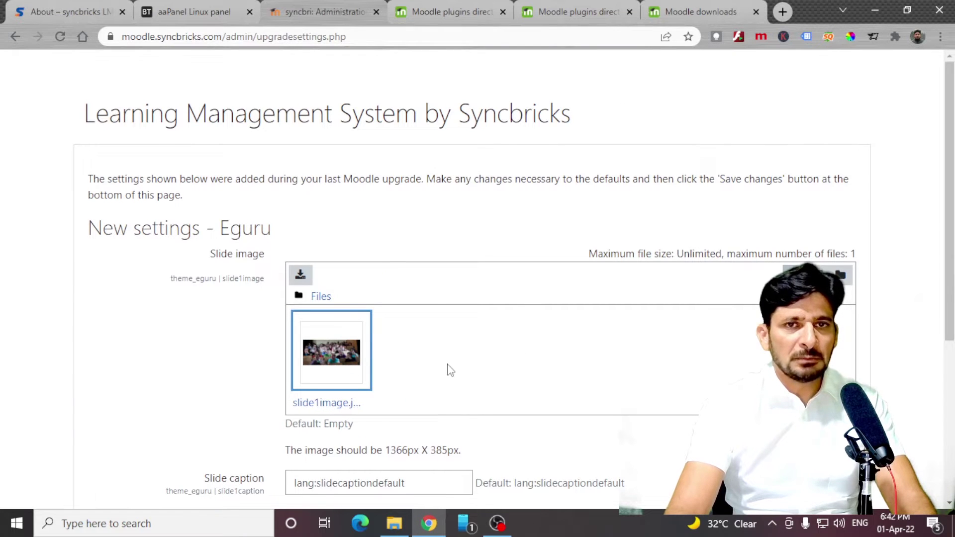
{"action": "scroll", "coordinate": [398, 393], "scroll_direction": "down", "scroll_amount": 5}
{"action": "left_click", "coordinate": [155, 428]}
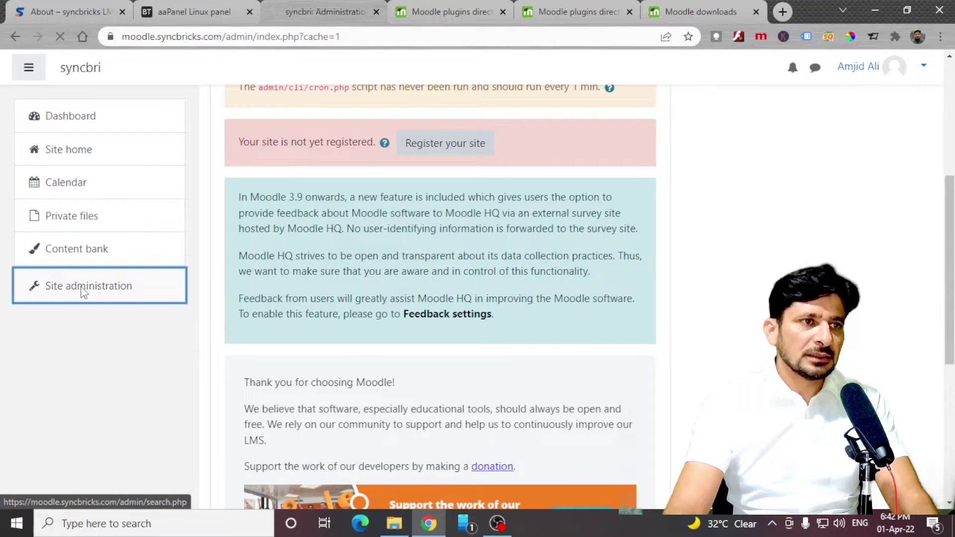
Make Adaptable the default device theme from Appearance > Theme selector.
{"action": "left_click", "coordinate": [82, 288]}
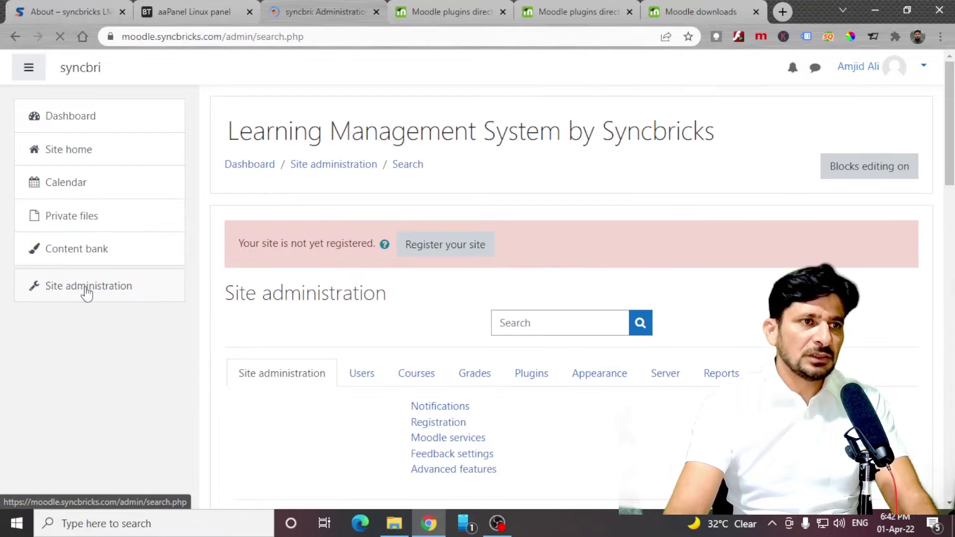
{"action": "left_click", "coordinate": [591, 382]}
{"action": "scroll", "coordinate": [417, 445], "scroll_direction": "down", "scroll_amount": 7}
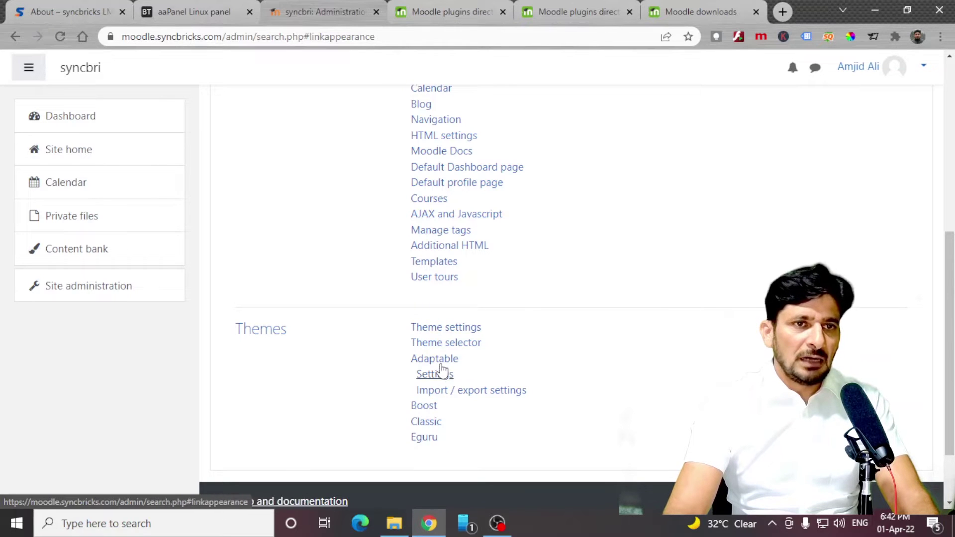
{"action": "left_click", "coordinate": [436, 348]}
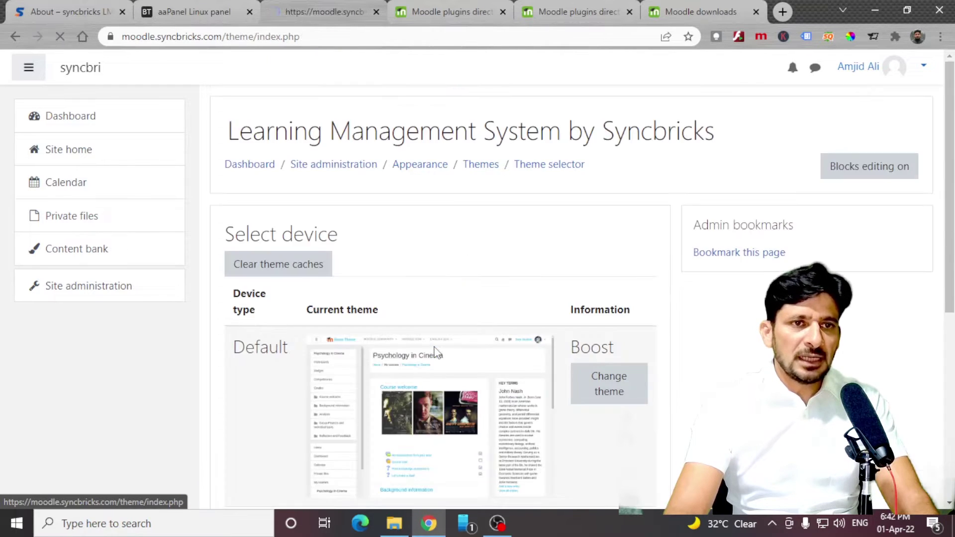
{"action": "scroll", "coordinate": [316, 168], "scroll_direction": "down", "scroll_amount": 4}
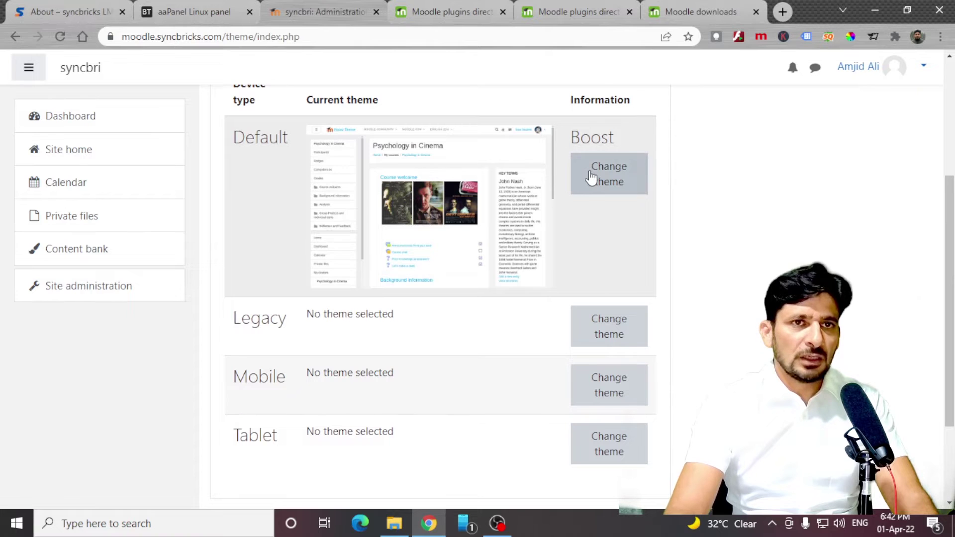
{"action": "scroll", "coordinate": [484, 239], "scroll_direction": "down", "scroll_amount": 15}
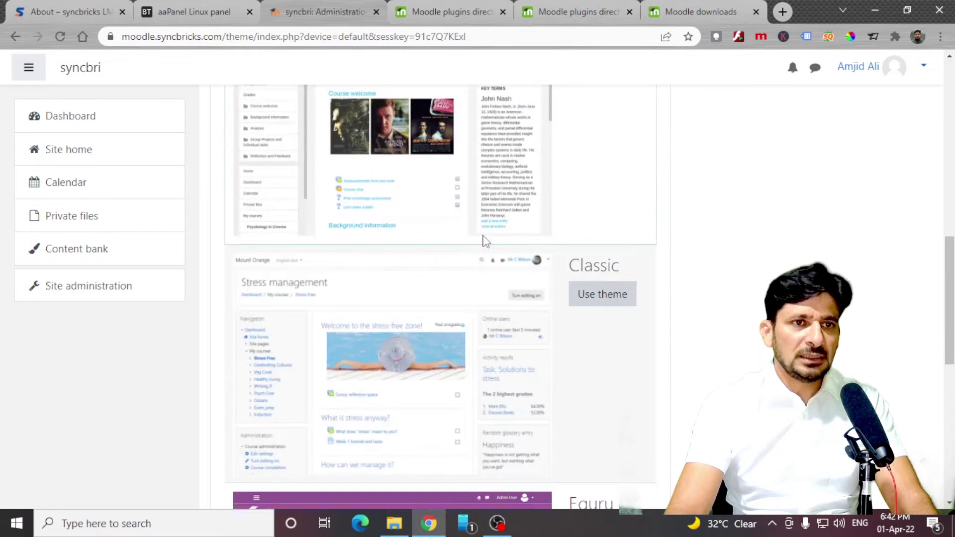
{"action": "scroll", "coordinate": [485, 242], "scroll_direction": "up", "scroll_amount": 15}
{"action": "left_click", "coordinate": [600, 306]}
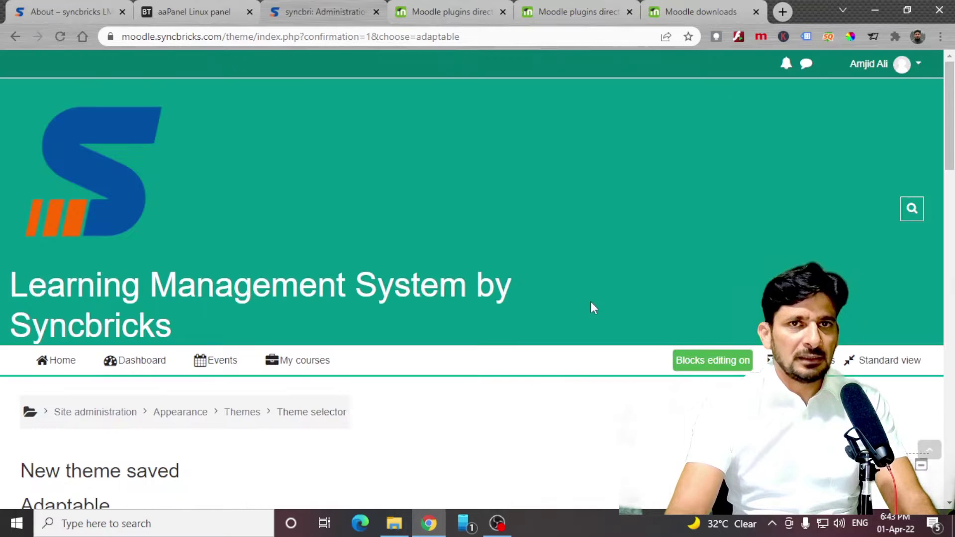
{"action": "left_click", "coordinate": [868, 75]}
{"action": "left_click", "coordinate": [853, 274]}
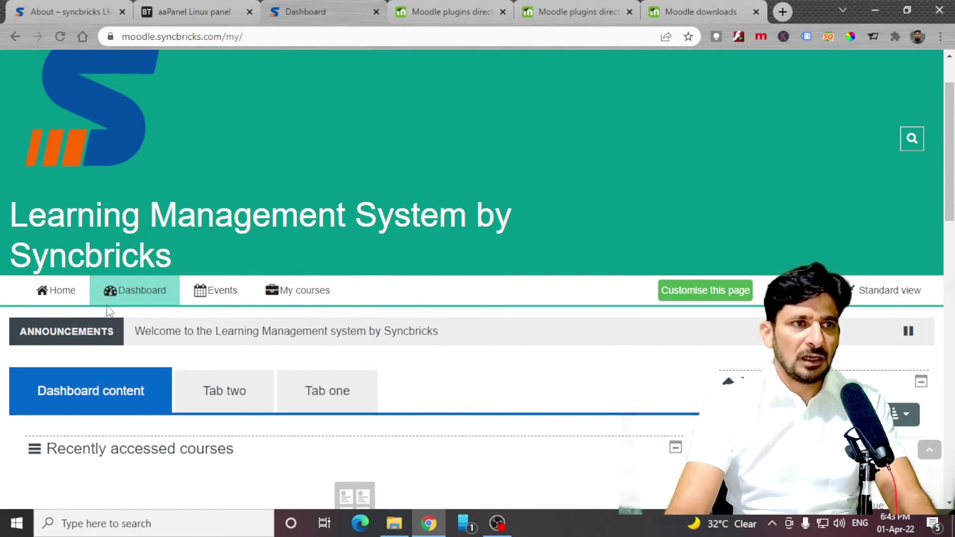
{"action": "left_click", "coordinate": [73, 294]}
{"action": "scroll", "coordinate": [401, 330], "scroll_direction": "down", "scroll_amount": 8}
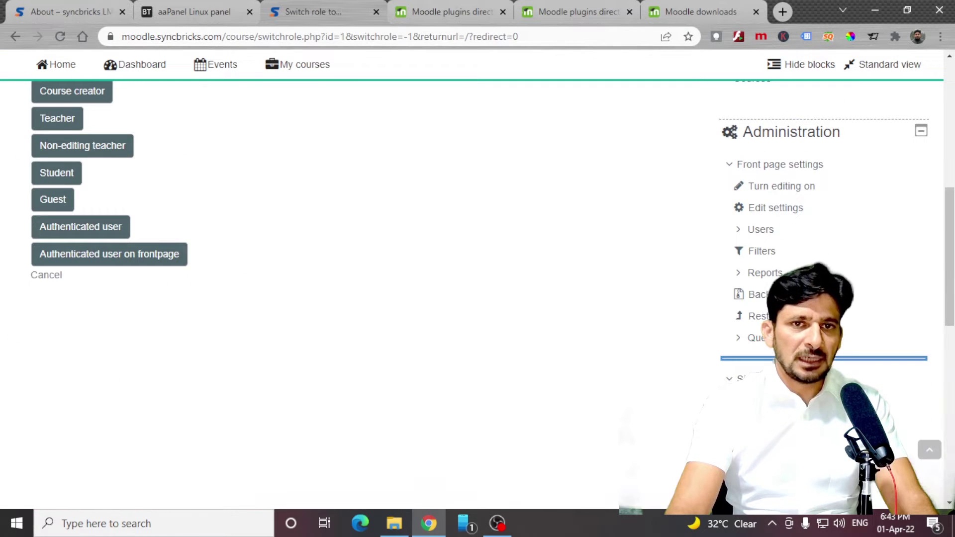
{"action": "scroll", "coordinate": [473, 273], "scroll_direction": "down", "scroll_amount": 4}
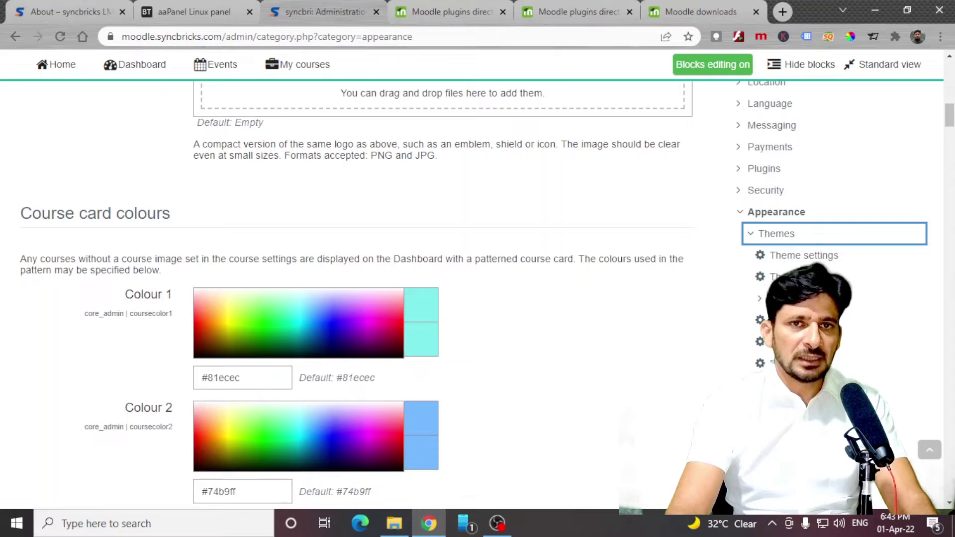
Set Eguru as the default device theme in the theme selector.
{"action": "left_click", "coordinate": [786, 277]}
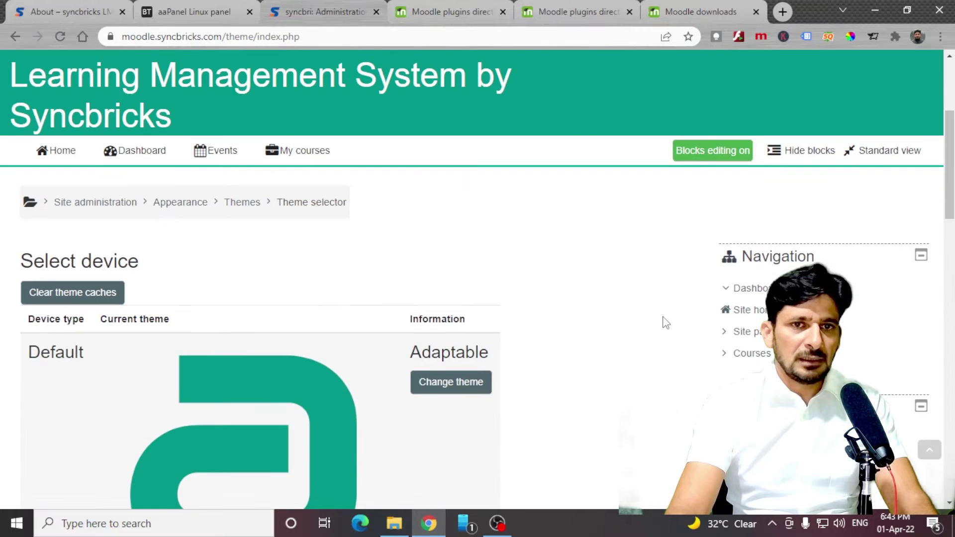
{"action": "scroll", "coordinate": [583, 326], "scroll_direction": "down", "scroll_amount": 7}
{"action": "scroll", "coordinate": [497, 278], "scroll_direction": "up", "scroll_amount": 6}
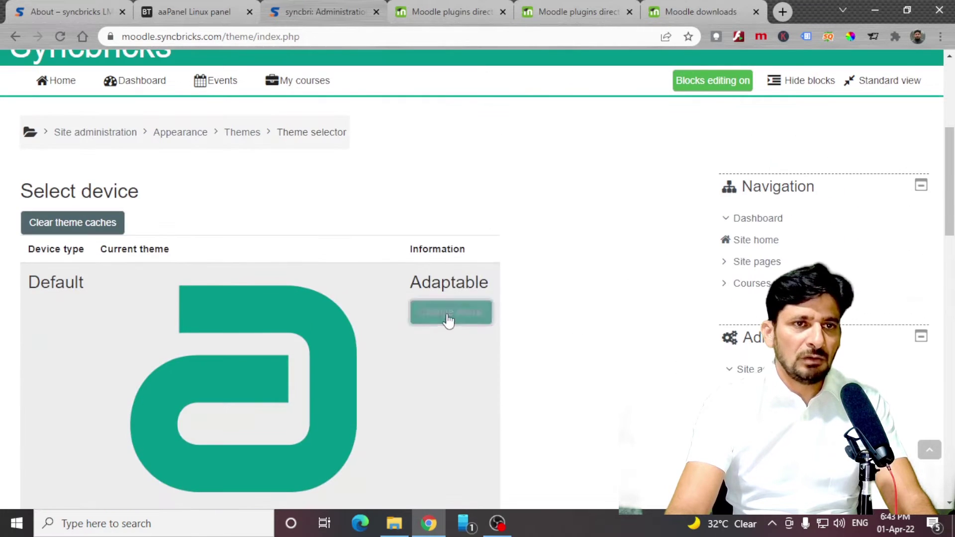
{"action": "left_click", "coordinate": [449, 312]}
{"action": "scroll", "coordinate": [448, 318], "scroll_direction": "down", "scroll_amount": 10}
{"action": "left_click", "coordinate": [611, 181]}
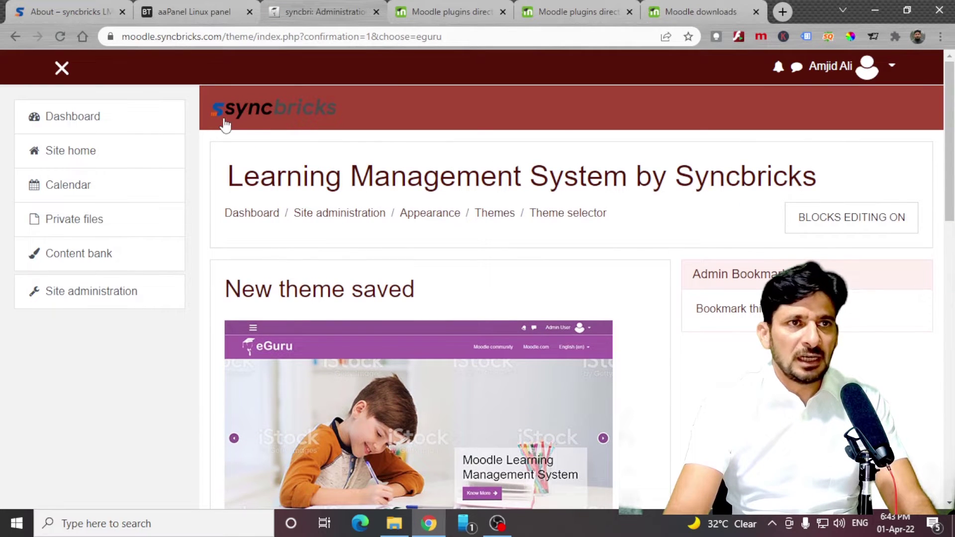
{"action": "scroll", "coordinate": [226, 239], "scroll_direction": "down", "scroll_amount": 3}
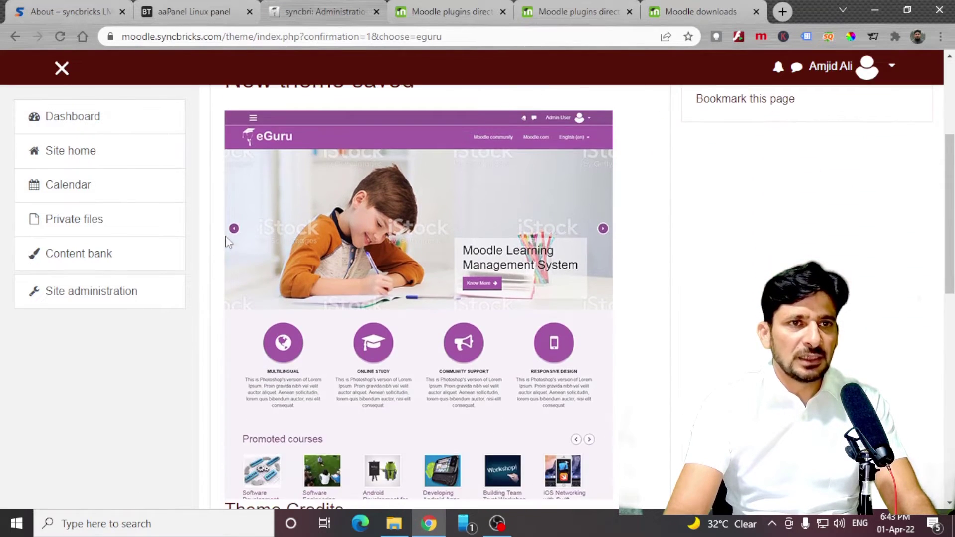
{"action": "scroll", "coordinate": [219, 215], "scroll_direction": "up", "scroll_amount": 5}
Preview the Eguru-styled public home page down to its footer text.
{"action": "left_click", "coordinate": [50, 114]}
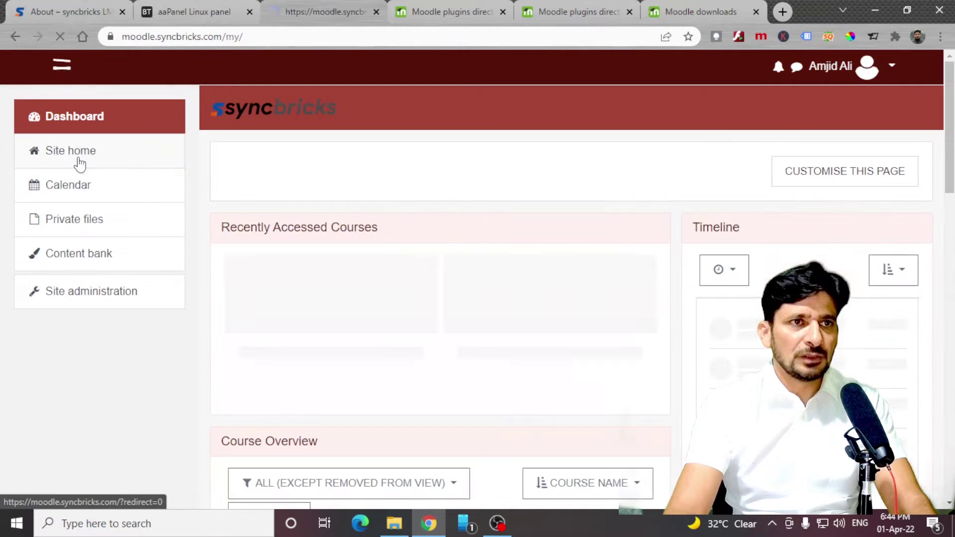
{"action": "scroll", "coordinate": [398, 184], "scroll_direction": "down", "scroll_amount": 4}
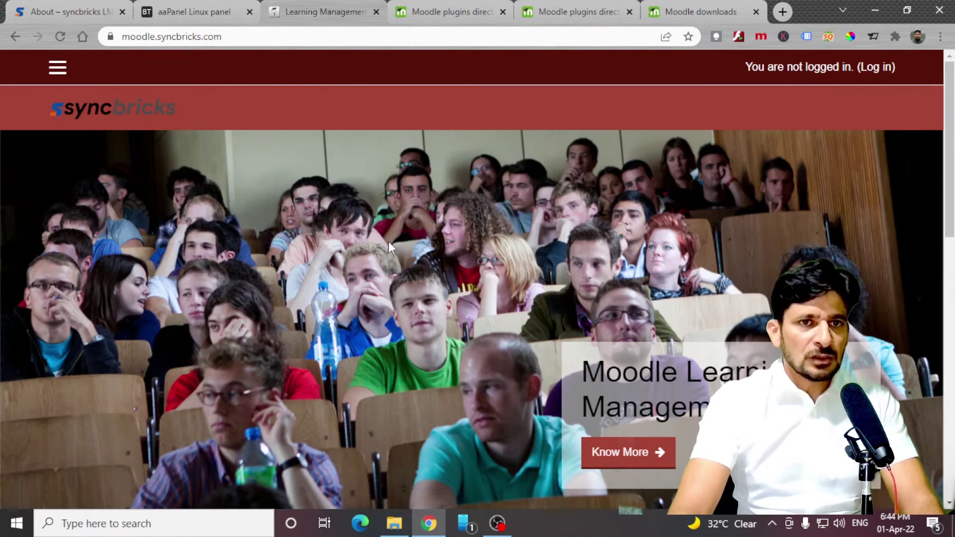
{"action": "scroll", "coordinate": [389, 241], "scroll_direction": "down", "scroll_amount": 5}
{"action": "scroll", "coordinate": [389, 246], "scroll_direction": "down", "scroll_amount": 5}
{"action": "scroll", "coordinate": [389, 249], "scroll_direction": "up", "scroll_amount": 4}
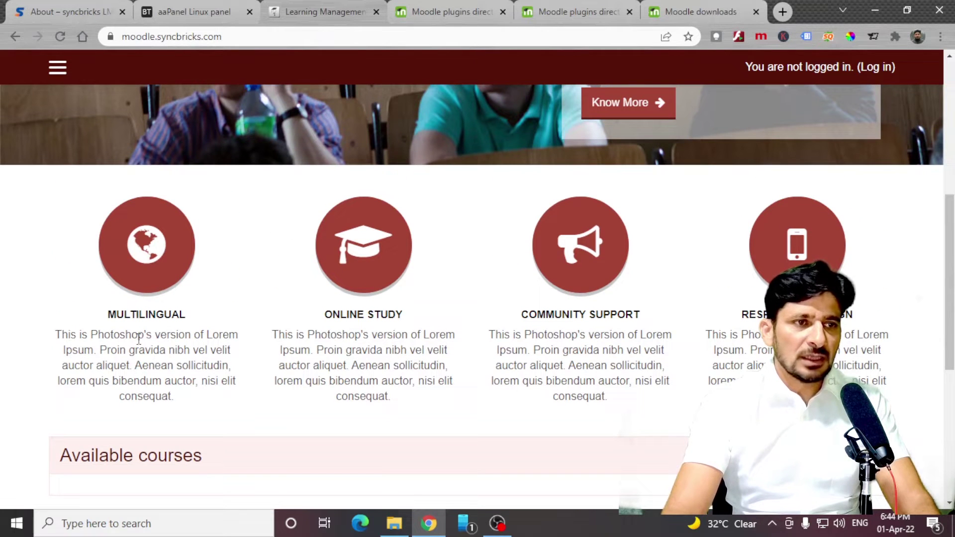
{"action": "scroll", "coordinate": [139, 339], "scroll_direction": "down", "scroll_amount": 6}
{"action": "triple_click", "coordinate": [46, 304]}
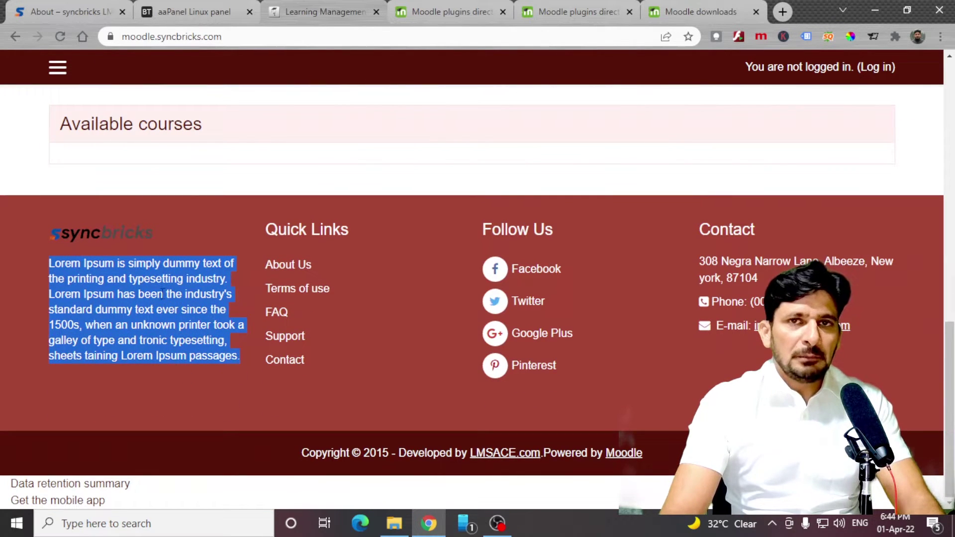
{"action": "left_click", "coordinate": [326, 252]}
{"action": "scroll", "coordinate": [448, 372], "scroll_direction": "up", "scroll_amount": 15}
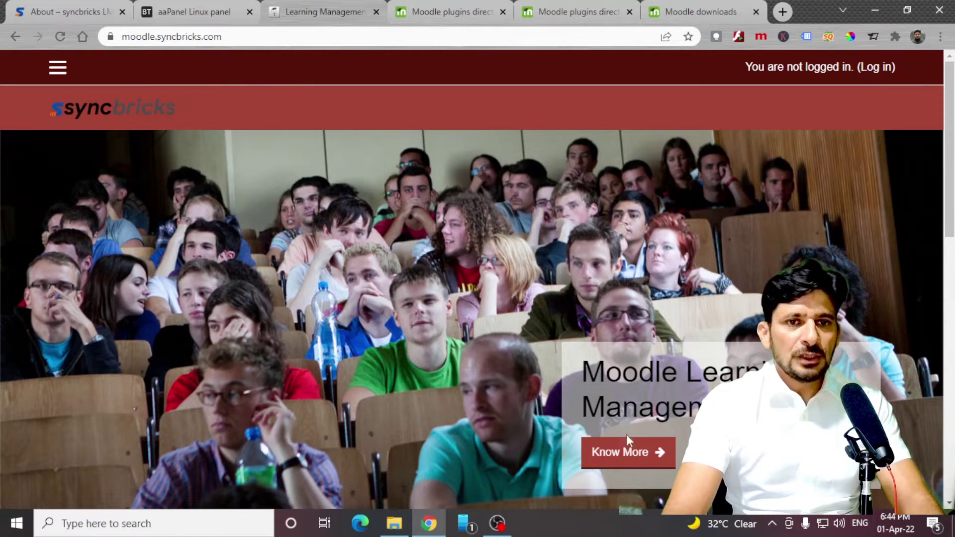
Log back in as administrator and reach the Themes list under Site administration > Appearance.
{"action": "left_click", "coordinate": [888, 68]}
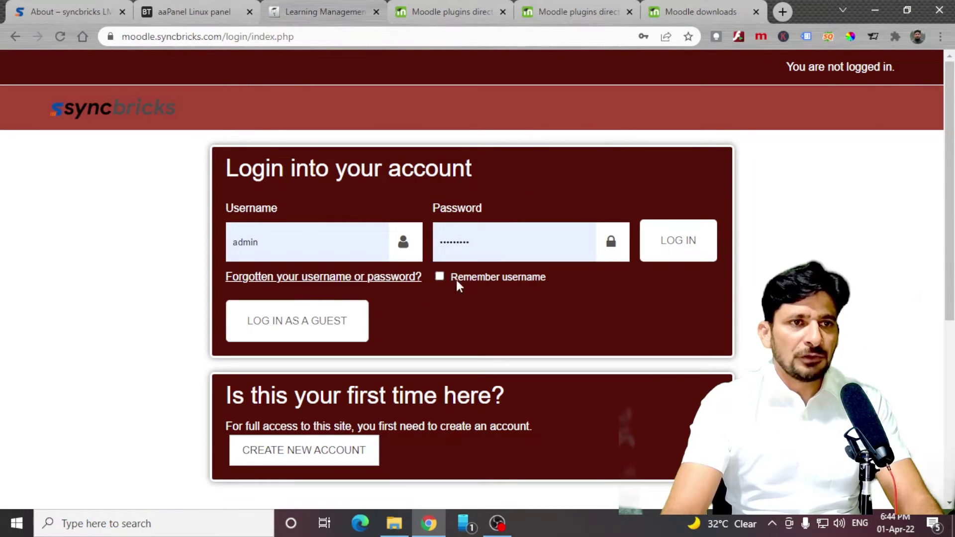
{"action": "left_click", "coordinate": [678, 241]}
{"action": "left_click", "coordinate": [94, 294]}
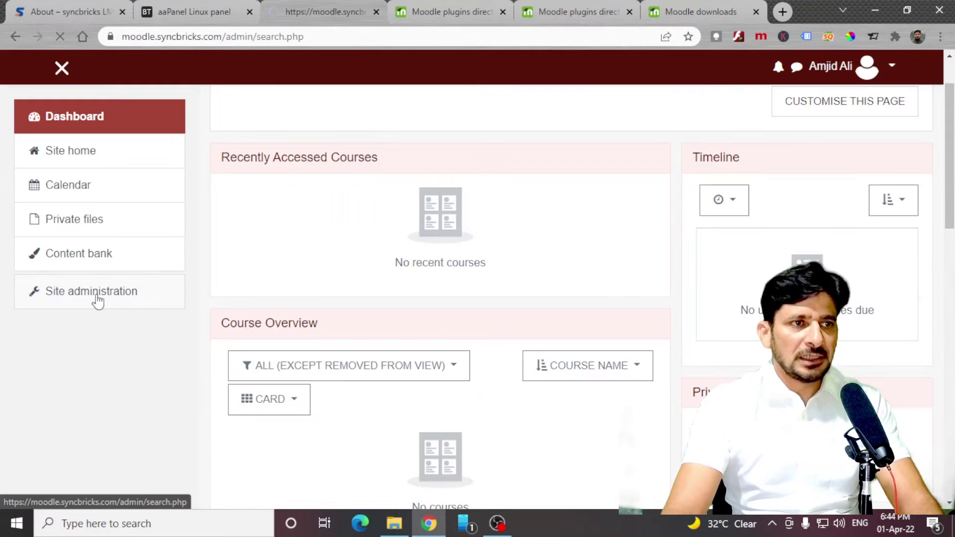
{"action": "left_click", "coordinate": [620, 448]}
{"action": "scroll", "coordinate": [431, 328], "scroll_direction": "down", "scroll_amount": 10}
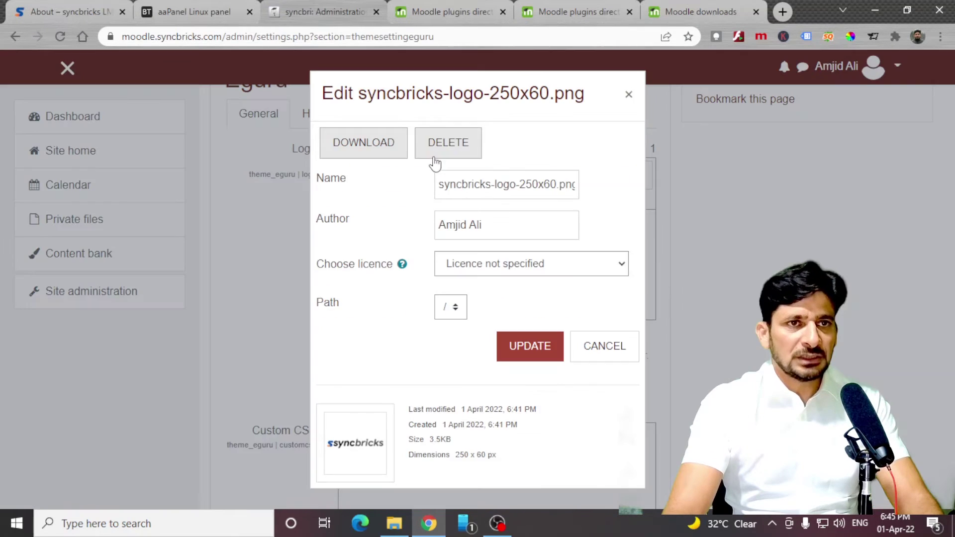
Replace Eguru's logo file with the syncbricks logo and save.
{"action": "left_click", "coordinate": [443, 144]}
{"action": "left_click", "coordinate": [439, 316]}
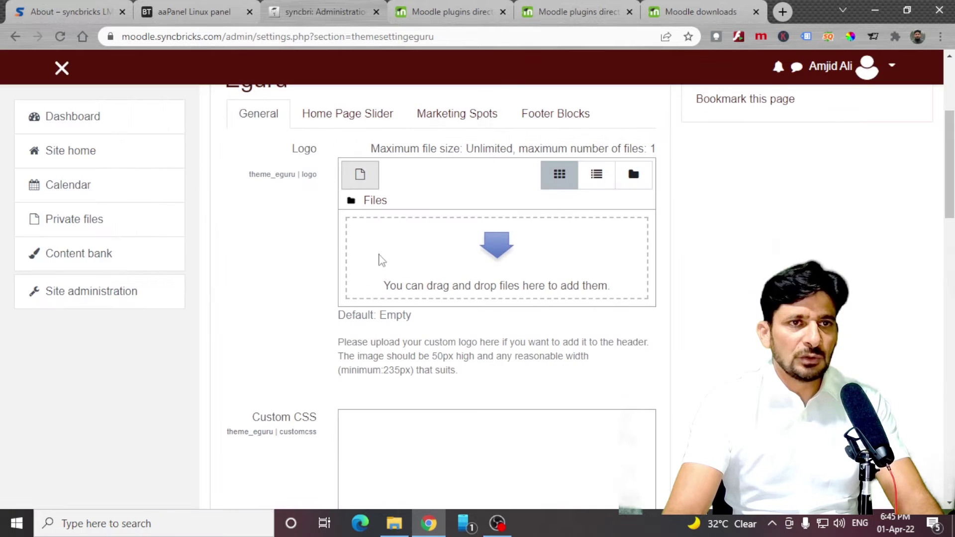
{"action": "left_click", "coordinate": [497, 245]}
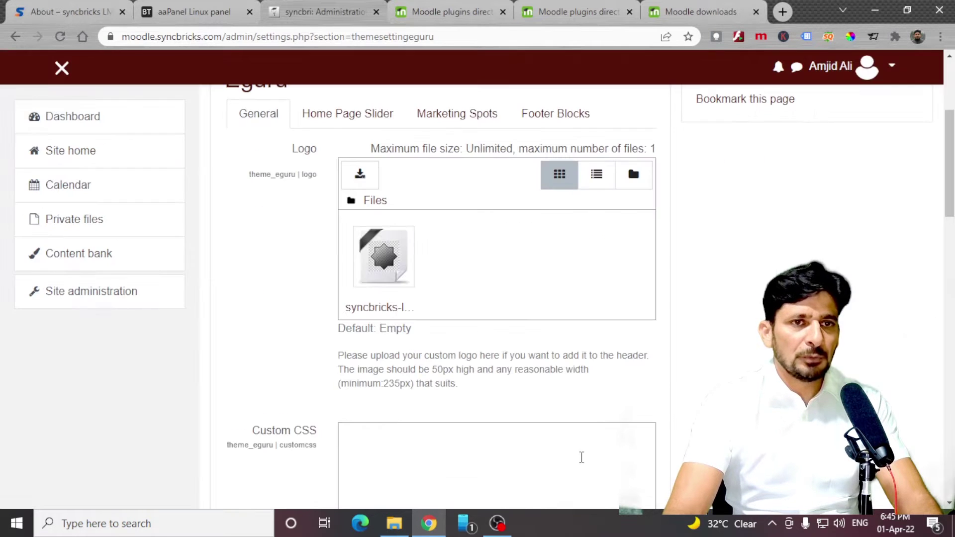
{"action": "scroll", "coordinate": [580, 456], "scroll_direction": "down", "scroll_amount": 15}
{"action": "left_click", "coordinate": [401, 128]}
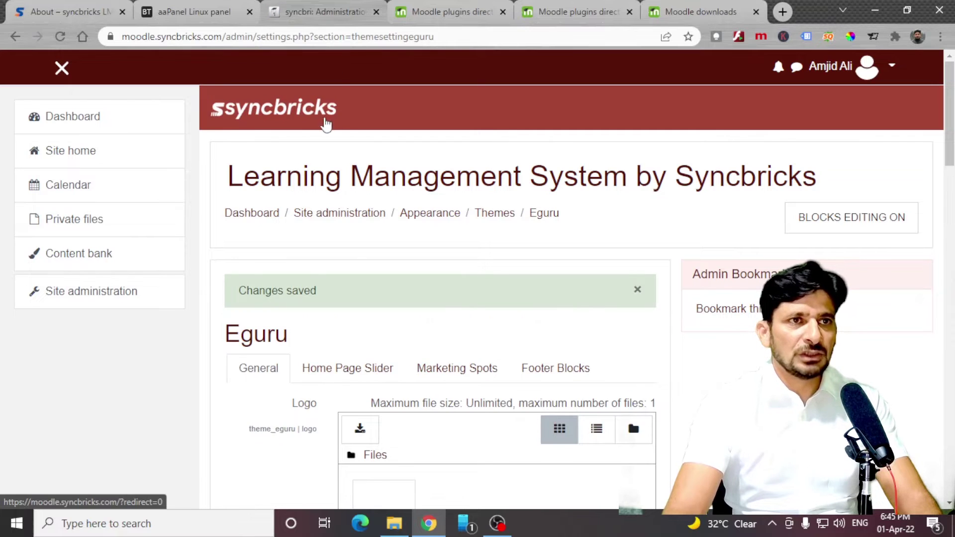
Set Eguru's Site Color Scheme to Blue and save.
{"action": "scroll", "coordinate": [358, 239], "scroll_direction": "down", "scroll_amount": 10}
{"action": "left_click", "coordinate": [391, 285]}
{"action": "left_click", "coordinate": [375, 331]}
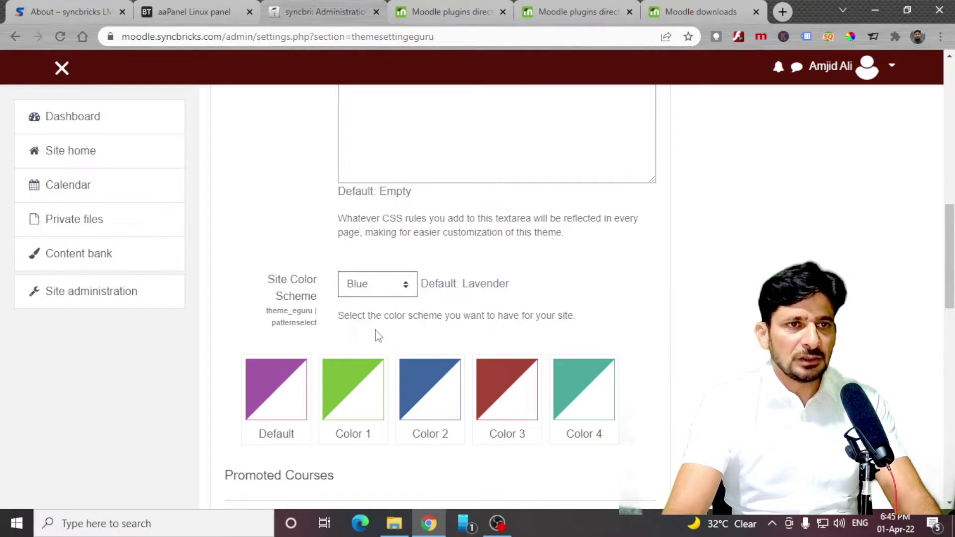
{"action": "left_click", "coordinate": [494, 382]}
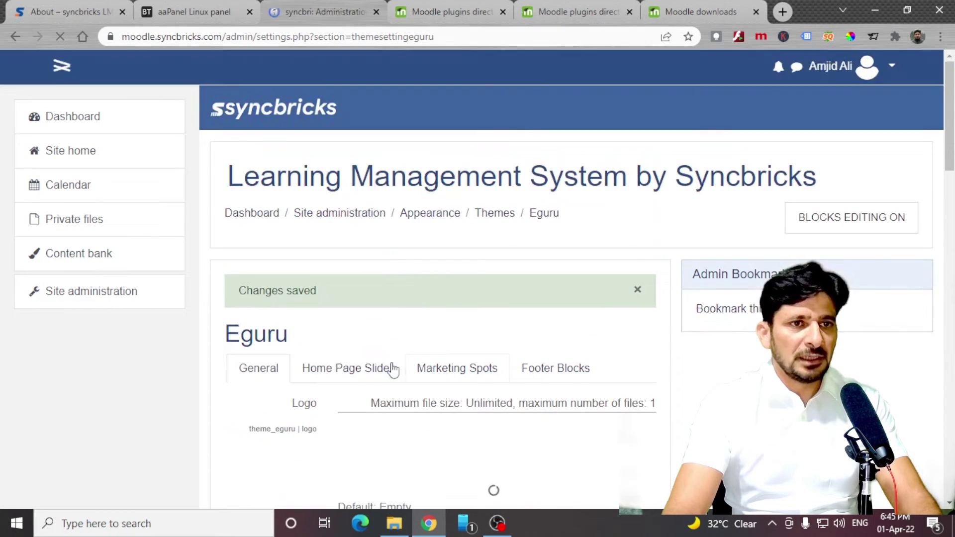
Review the Eguru Home Page Slider settings.
{"action": "left_click", "coordinate": [341, 370]}
{"action": "scroll", "coordinate": [416, 372], "scroll_direction": "down", "scroll_amount": 10}
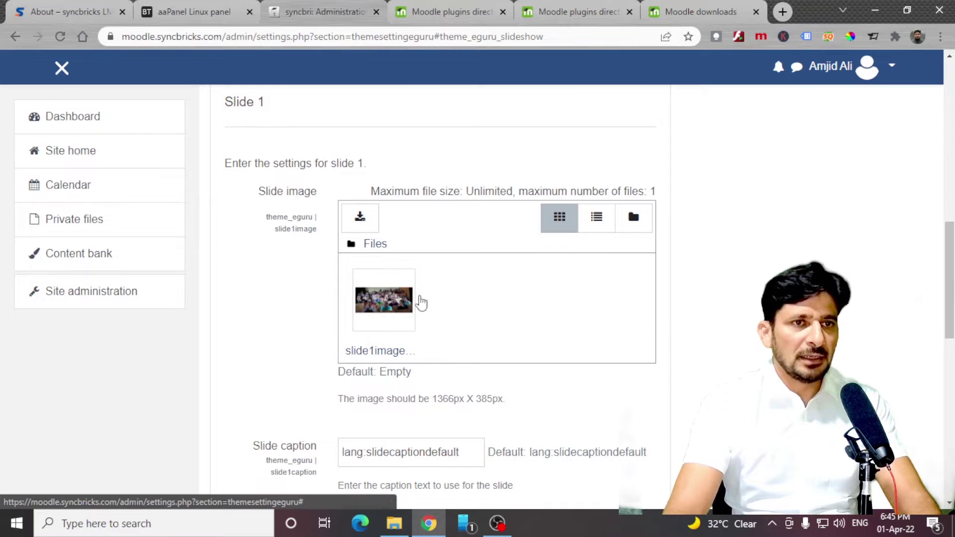
{"action": "scroll", "coordinate": [433, 296], "scroll_direction": "up", "scroll_amount": 10}
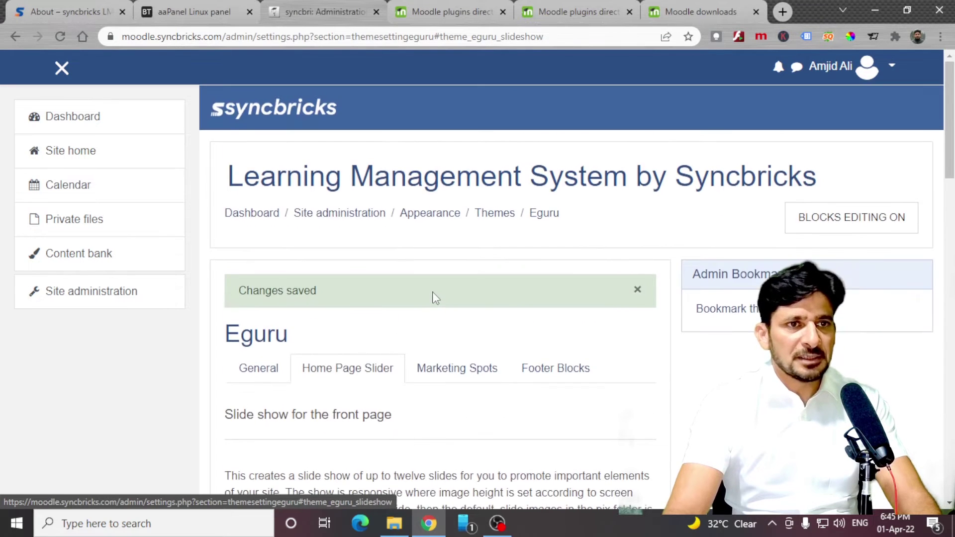
{"action": "scroll", "coordinate": [433, 297], "scroll_direction": "down", "scroll_amount": 4}
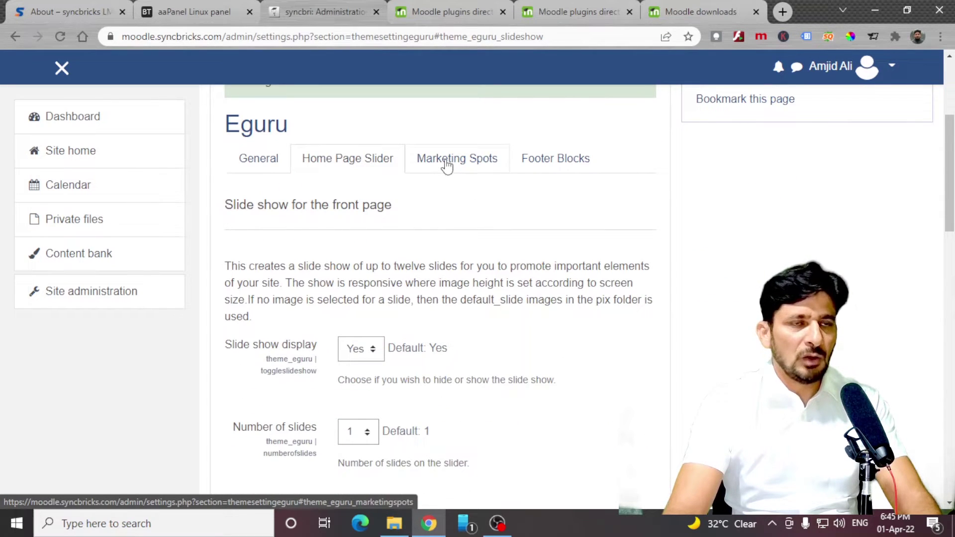
Bring up the Marketing Spots settings and review the preview's default Multilingual feature text.
{"action": "left_click", "coordinate": [446, 167]}
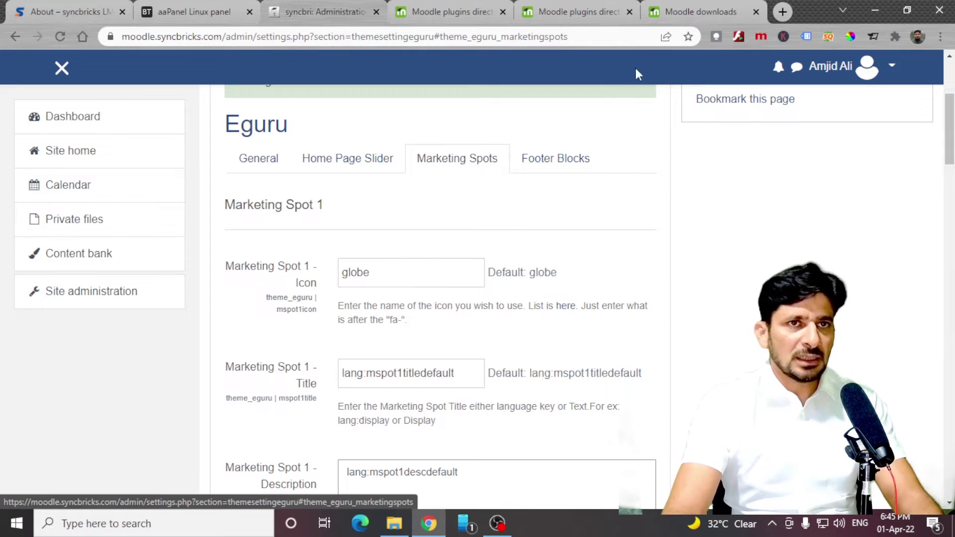
{"action": "key", "text": "alt+Tab"}
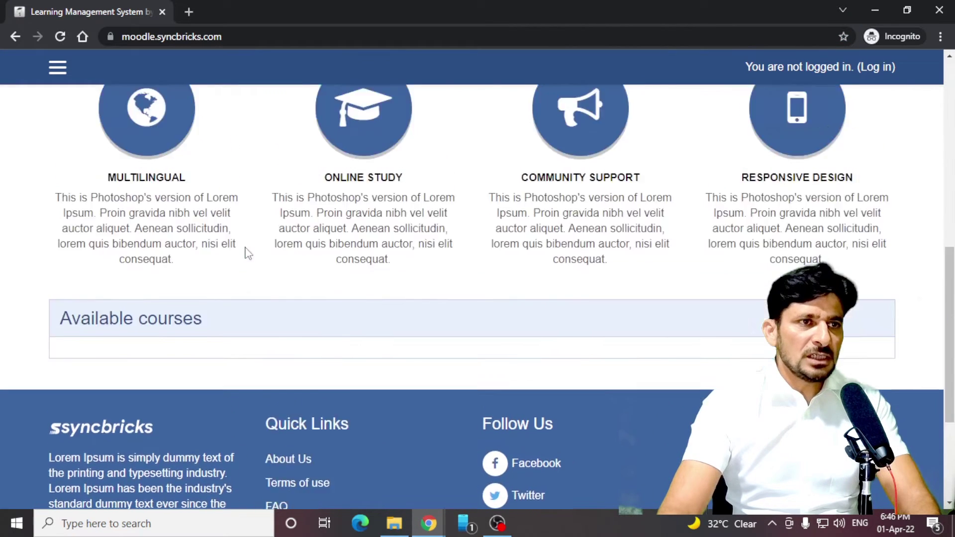
{"action": "scroll", "coordinate": [247, 254], "scroll_direction": "up", "scroll_amount": 3}
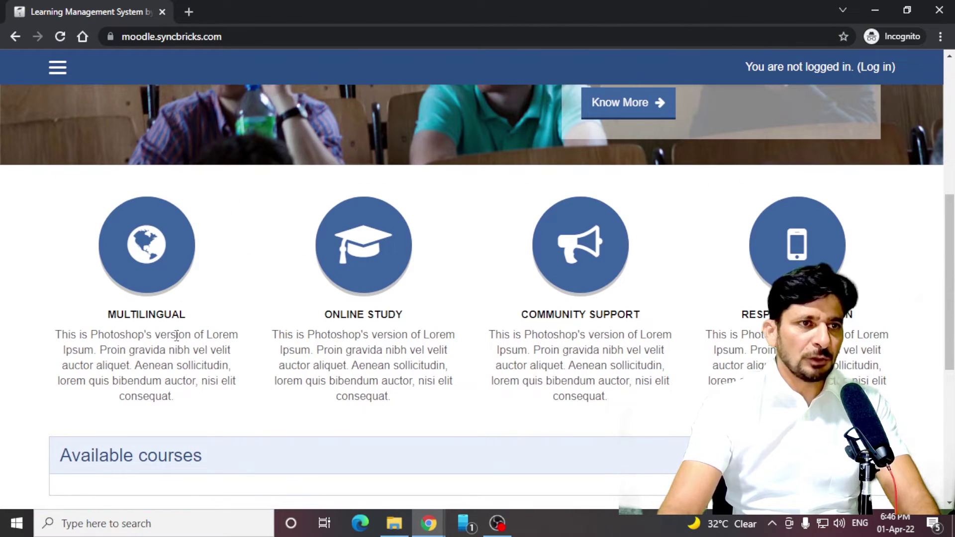
{"action": "left_click_drag", "start_coordinate": [116, 310], "coordinate": [282, 330]}
{"action": "double_click", "coordinate": [355, 313]}
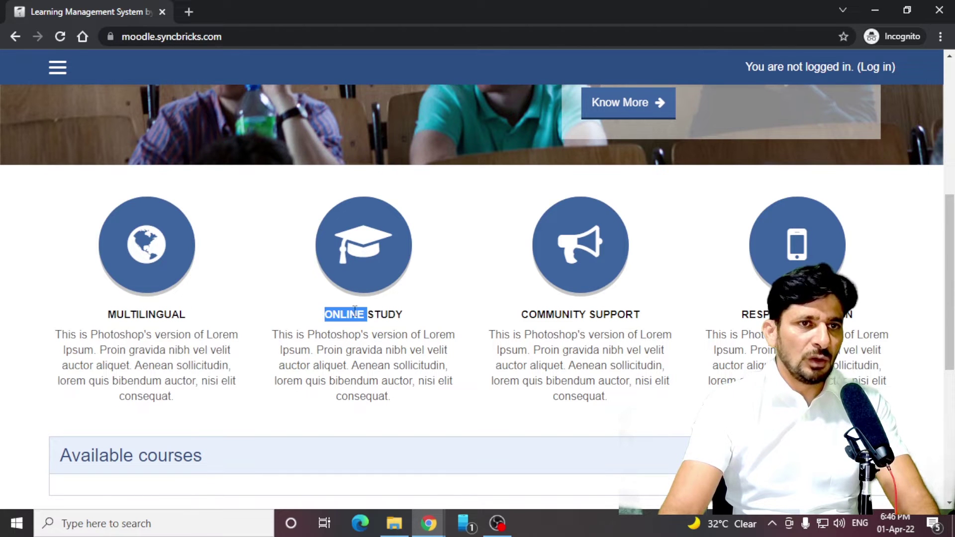
{"action": "left_click", "coordinate": [525, 311]}
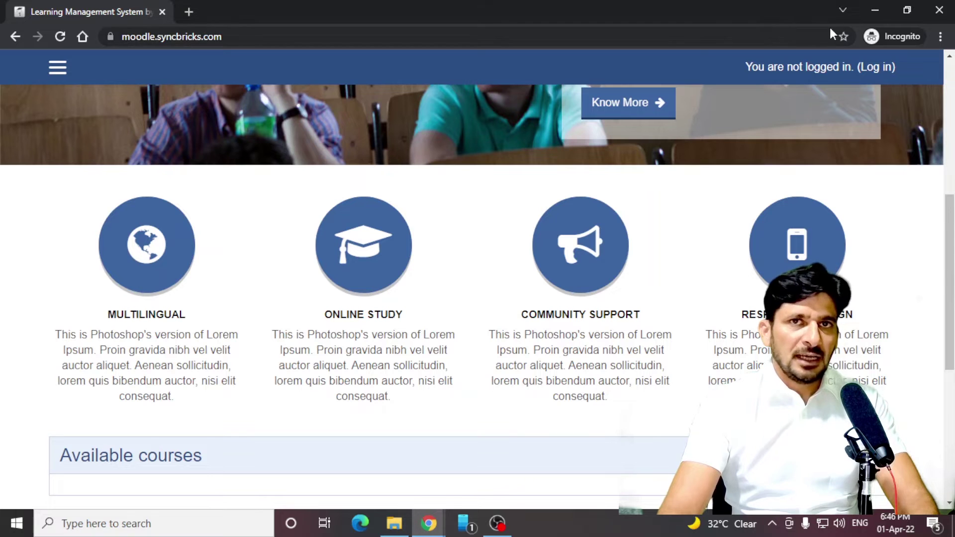
Close the home page preview and select Marketing Spot 1's globe icon name.
{"action": "left_click", "coordinate": [875, 10]}
{"action": "scroll", "coordinate": [447, 299], "scroll_direction": "down", "scroll_amount": 1}
{"action": "double_click", "coordinate": [352, 204]}
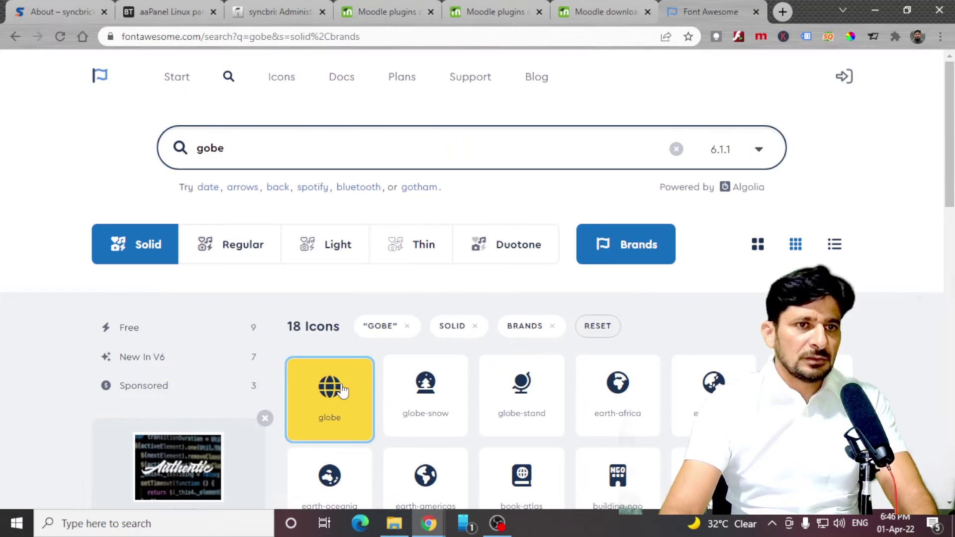
Title Marketing Spot 1 'Relevent Knowledge' and paste the industry experts description.
{"action": "left_click", "coordinate": [343, 390]}
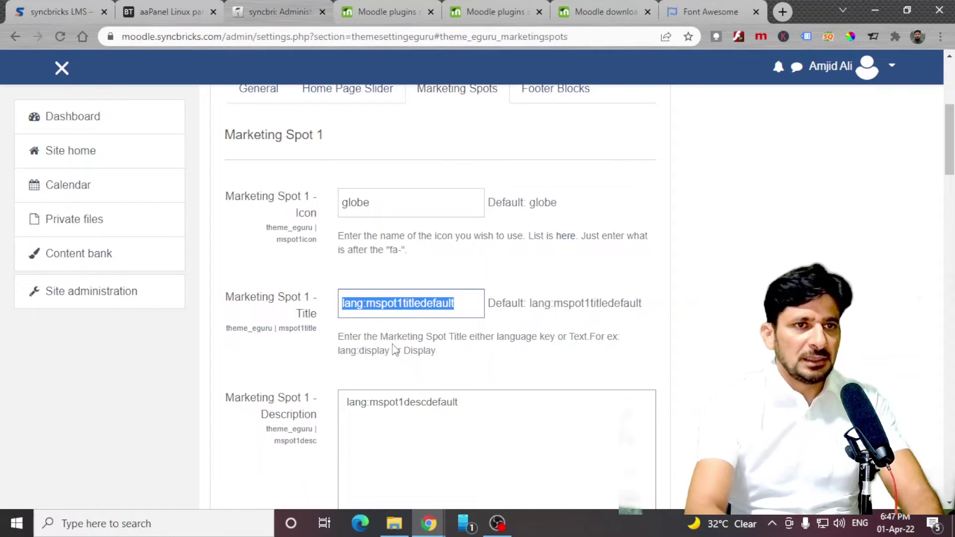
{"action": "type", "text": "RE"}
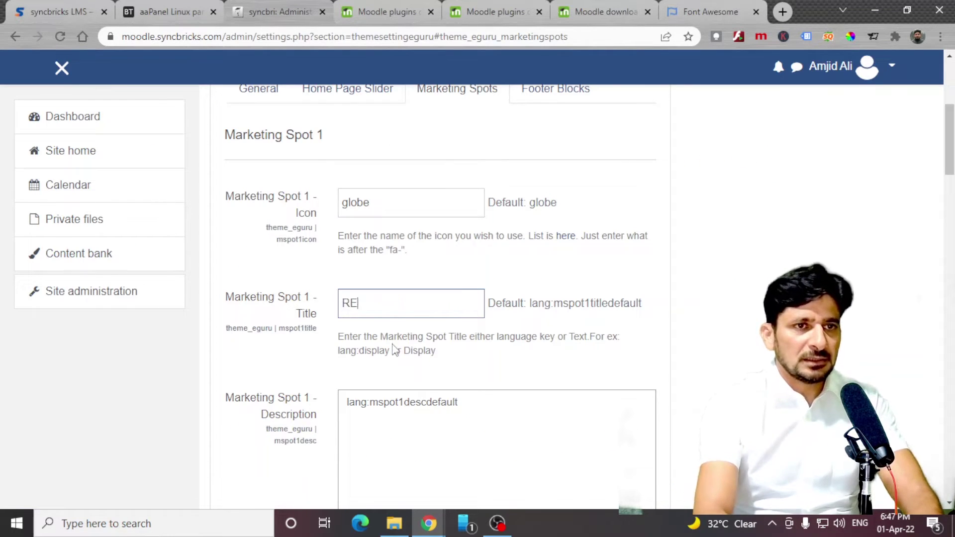
{"action": "type", "text": "levent Knowled"}
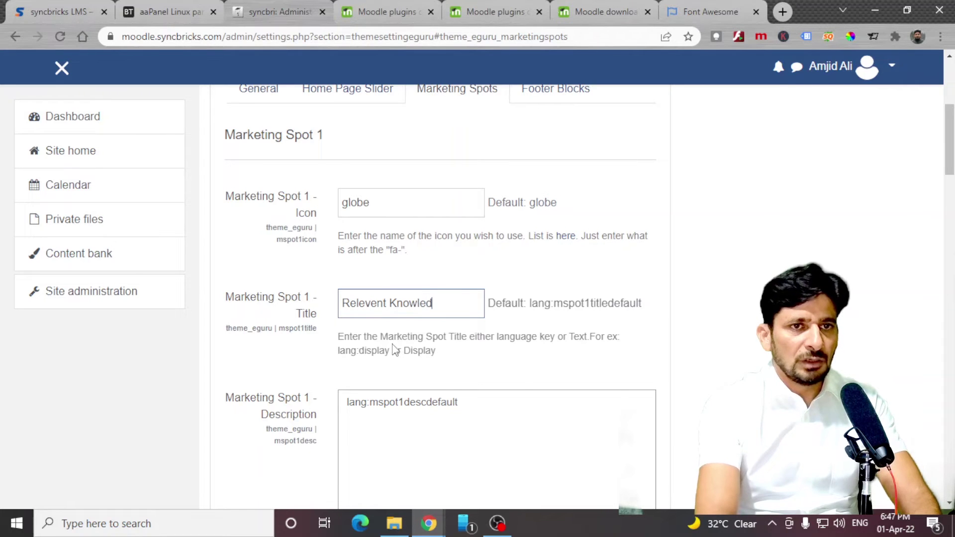
{"action": "type", "text": "ge"}
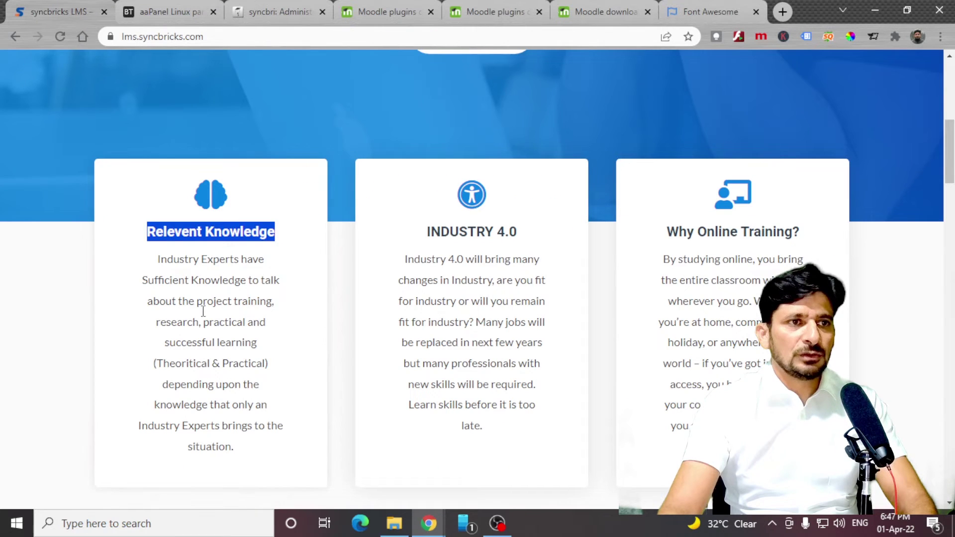
{"action": "left_click", "coordinate": [154, 271]}
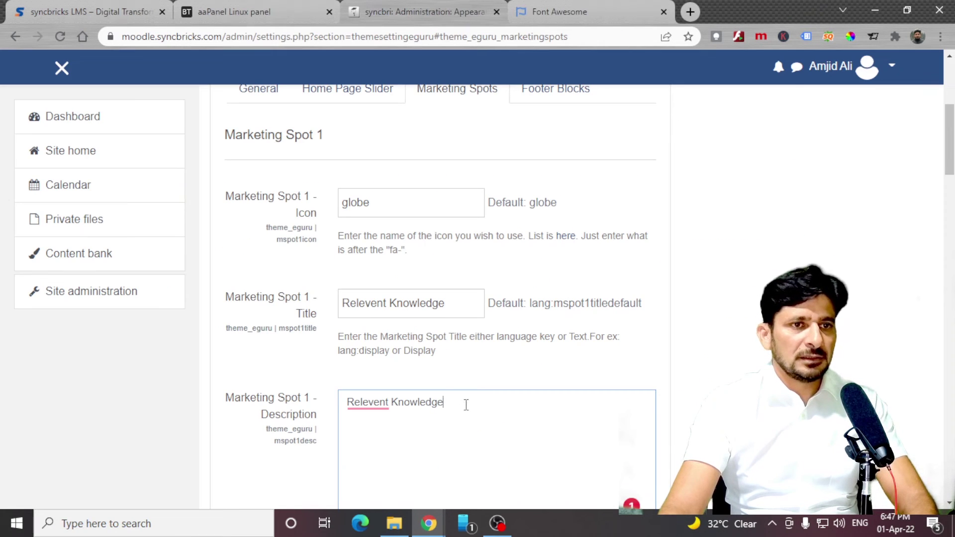
{"action": "key", "text": "ctrl+a"}
{"action": "type", "text": "Industry Experts have Sufficient Knowledge to talk about the project training, research, practical and successful learning (Theoritical & Practical) depending upon the knowledge that only an Industry Experts brings to the situation."}
{"action": "scroll", "coordinate": [458, 388], "scroll_direction": "down", "scroll_amount": 3}
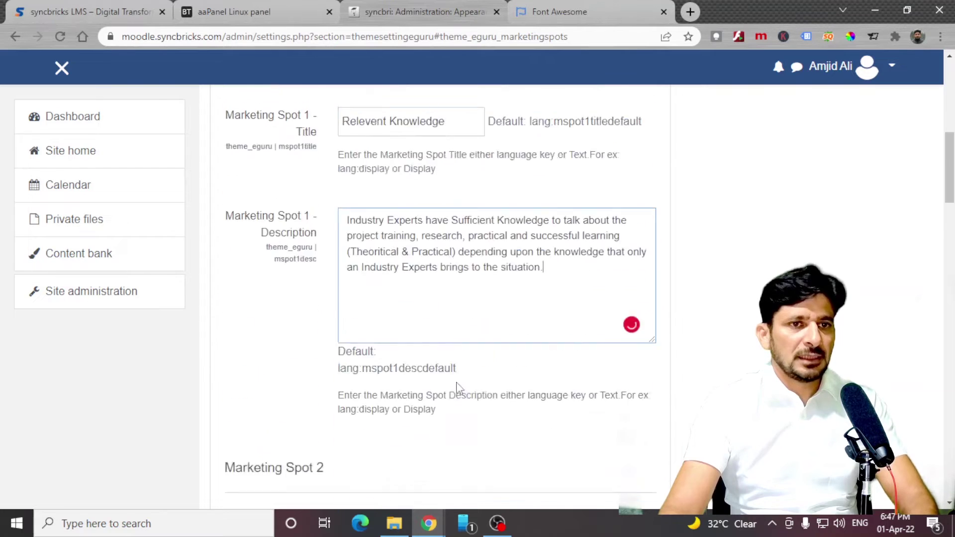
{"action": "scroll", "coordinate": [366, 122], "scroll_direction": "up", "scroll_amount": 2}
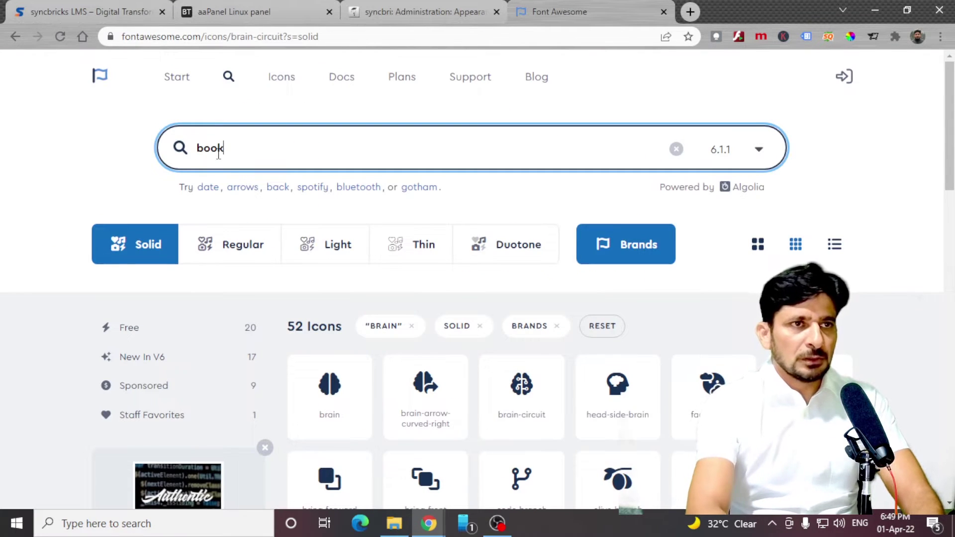
Search the Font Awesome icon library for the book icon.
{"action": "key", "text": "Return"}
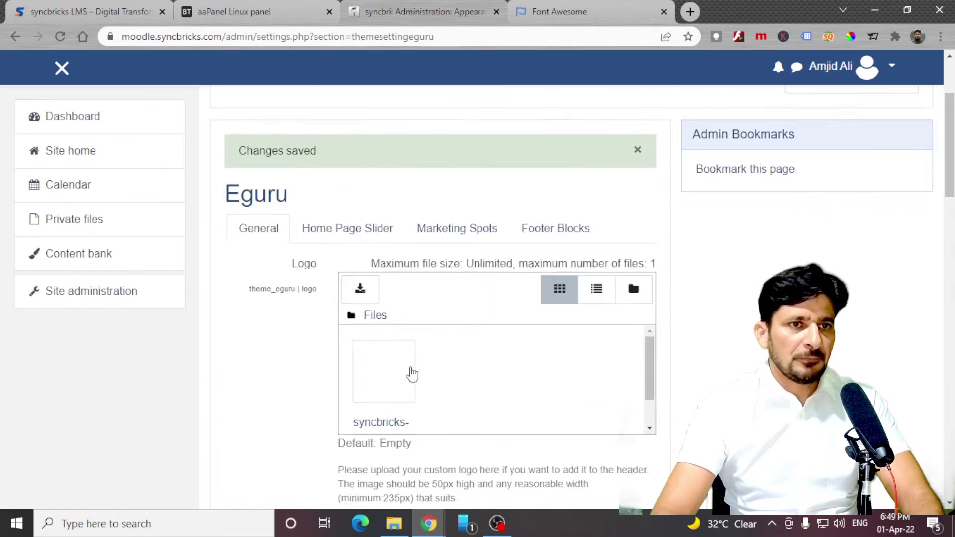
{"action": "scroll", "coordinate": [413, 373], "scroll_direction": "down", "scroll_amount": 15}
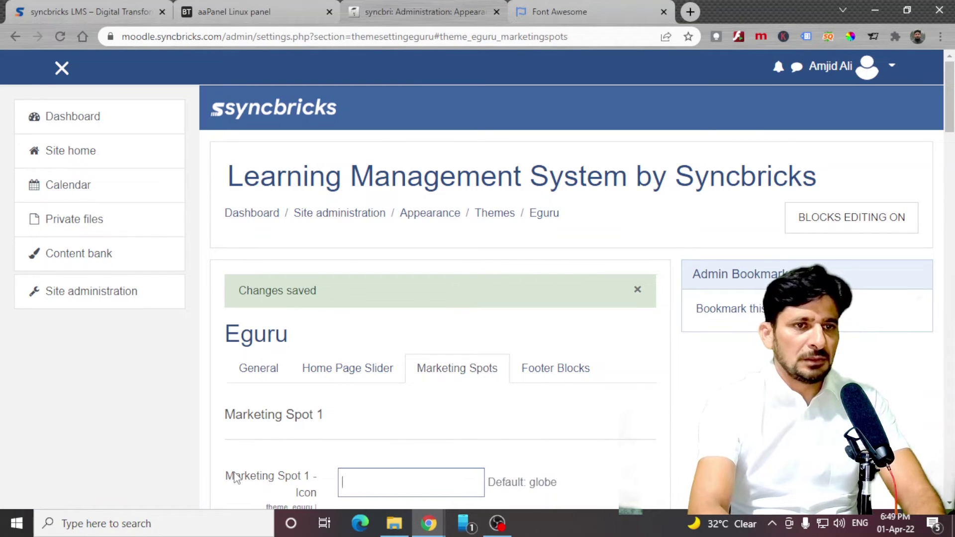
{"action": "type", "text": "book"}
{"action": "scroll", "coordinate": [407, 141], "scroll_direction": "down", "scroll_amount": 15}
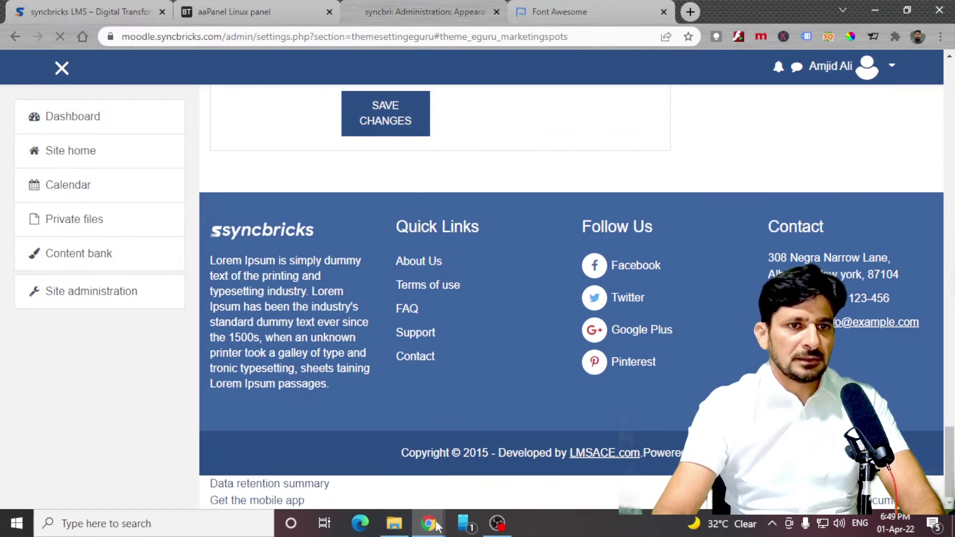
Reload the home page preview and copy the 'Our Most Popular Courses' heading.
{"action": "left_click", "coordinate": [497, 468]}
{"action": "key", "text": "F5"}
{"action": "scroll", "coordinate": [132, 229], "scroll_direction": "down", "scroll_amount": 9}
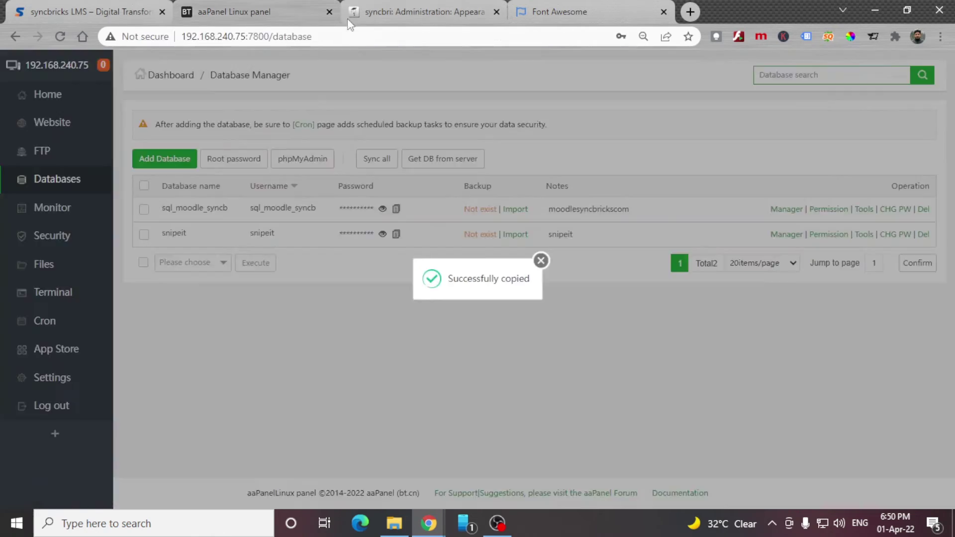
{"action": "left_click_drag", "start_coordinate": [348, 172], "coordinate": [586, 166]}
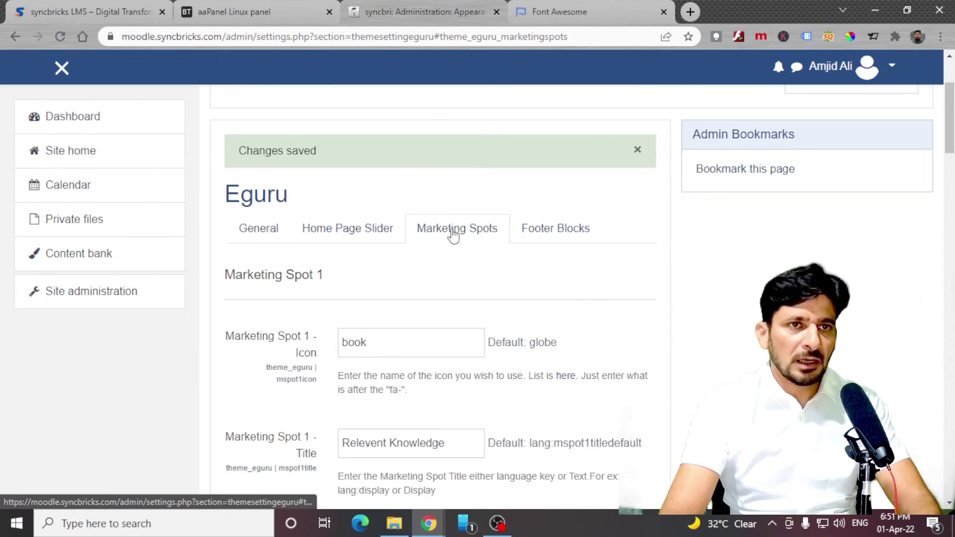
{"action": "scroll", "coordinate": [494, 322], "scroll_direction": "down", "scroll_amount": 5}
{"action": "scroll", "coordinate": [494, 322], "scroll_direction": "down", "scroll_amount": 8}
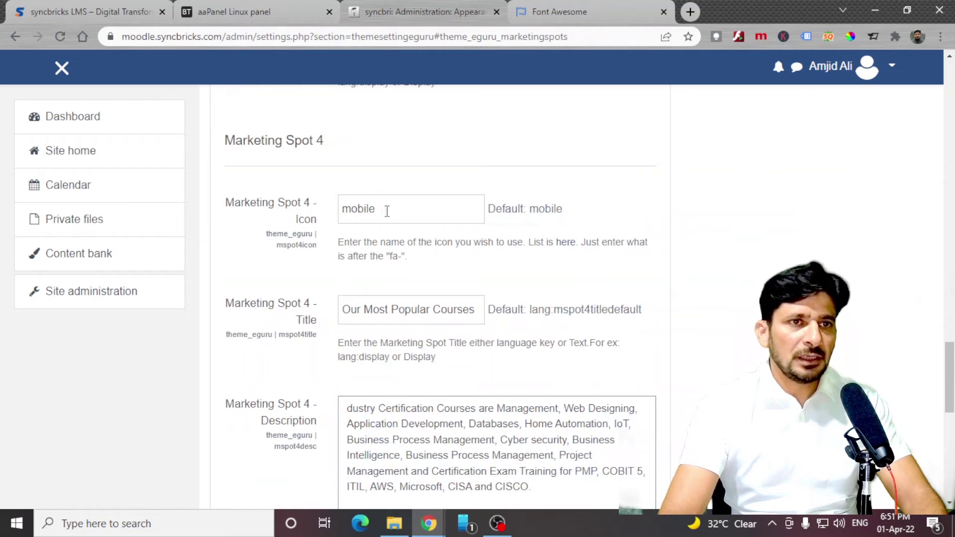
{"action": "scroll", "coordinate": [383, 209], "scroll_direction": "up", "scroll_amount": 15}
Point the footer block links at syncbricks.com.
{"action": "left_click", "coordinate": [556, 368]}
{"action": "scroll", "coordinate": [537, 348], "scroll_direction": "down", "scroll_amount": 6}
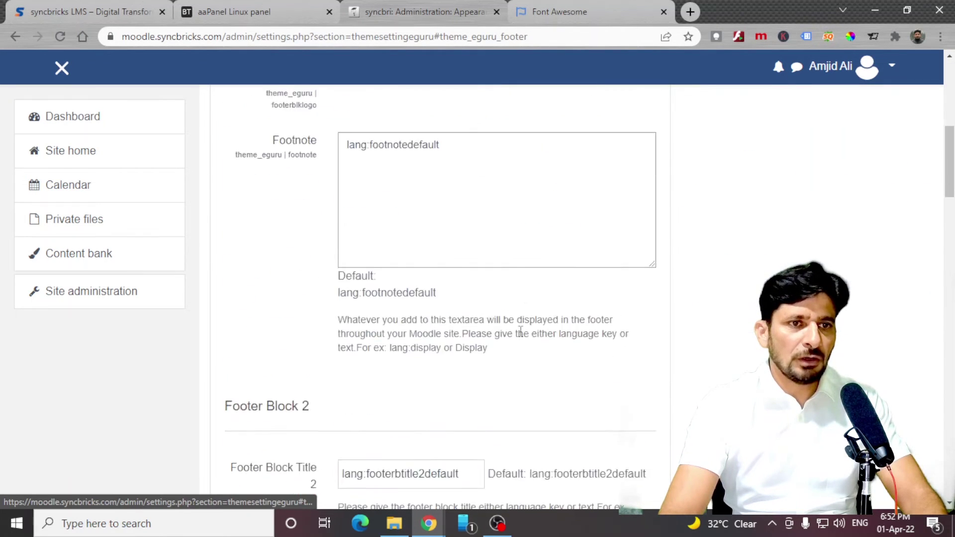
{"action": "scroll", "coordinate": [520, 332], "scroll_direction": "down", "scroll_amount": 4}
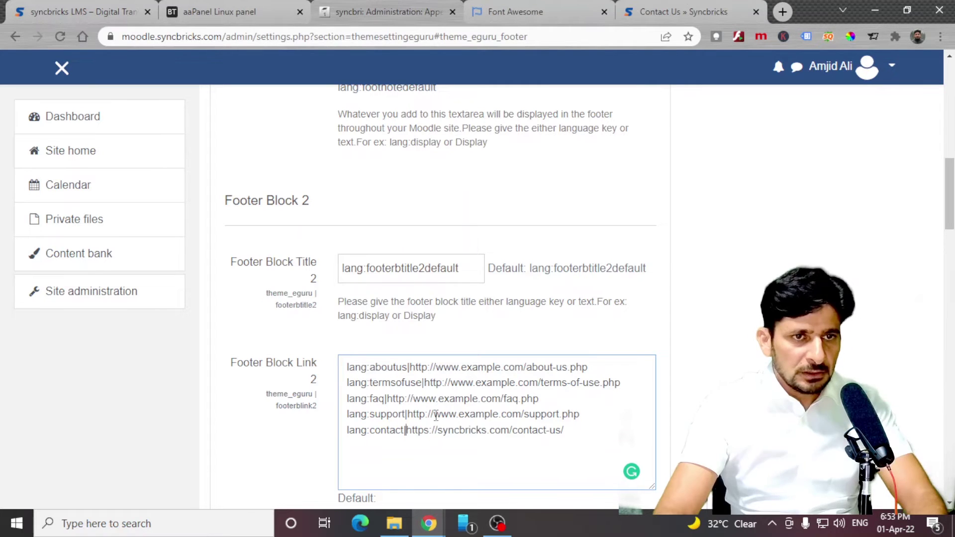
{"action": "left_click_drag", "start_coordinate": [407, 414], "coordinate": [580, 414]}
{"action": "left_click_drag", "start_coordinate": [538, 382], "coordinate": [453, 383]}
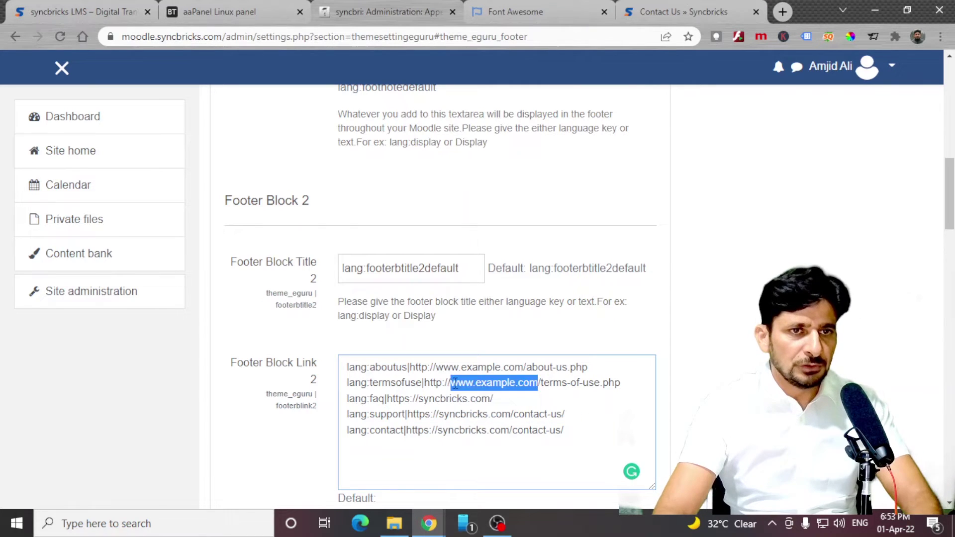
{"action": "key", "text": "ctrl+v"}
{"action": "left_click_drag", "start_coordinate": [588, 368], "coordinate": [412, 367]}
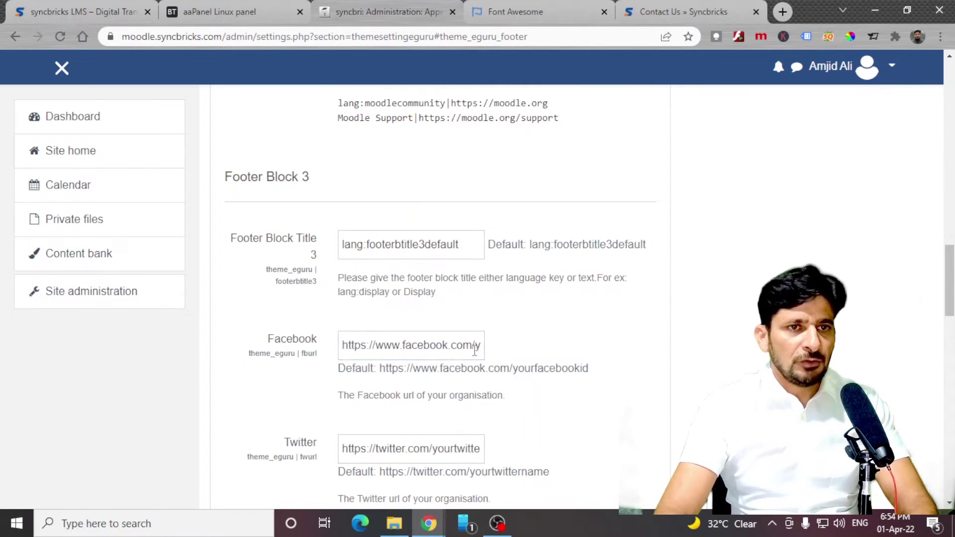
Put the Syncbricks page name into the Facebook and Pinterest addresses.
{"action": "left_click_drag", "start_coordinate": [470, 345], "coordinate": [527, 355]}
{"action": "type", "text": "/syncbricks"}
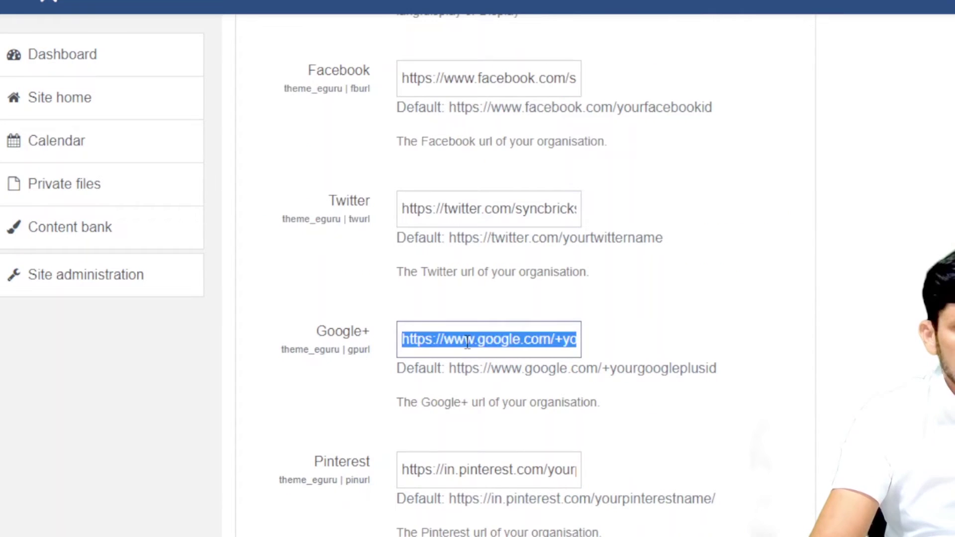
{"action": "key", "text": "Delete"}
{"action": "left_click_drag", "start_coordinate": [547, 470], "coordinate": [592, 478]}
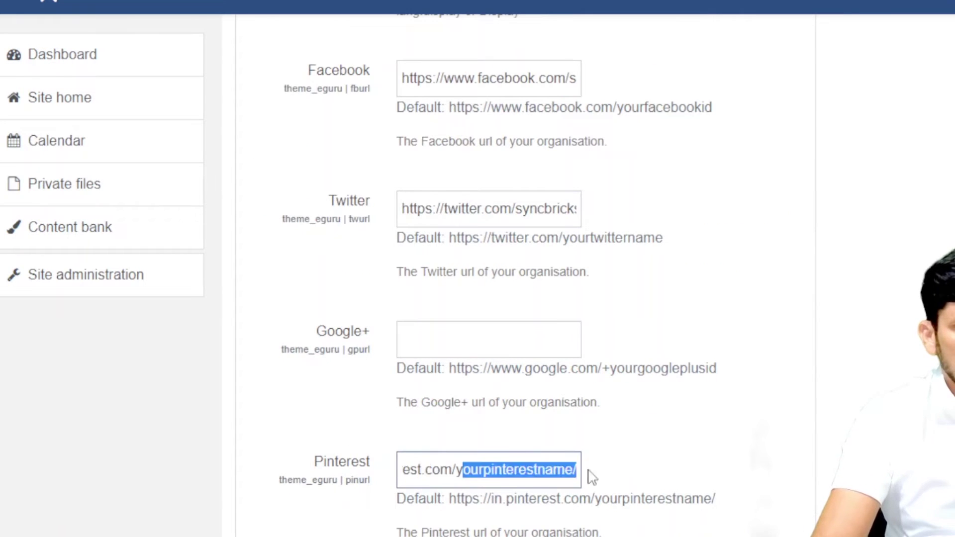
{"action": "type", "text": "syncbricks"}
{"action": "scroll", "coordinate": [508, 431], "scroll_direction": "down", "scroll_amount": 10}
Set the footer address to Muscat, Oman, phone to +968, and the contact e-mail.
{"action": "left_click_drag", "start_coordinate": [578, 290], "coordinate": [419, 292]}
{"action": "type", "text": "Muscat, Oman"}
{"action": "key", "text": "Tab"}
{"action": "type", "text": "+968"}
{"action": "key", "text": "Tab"}
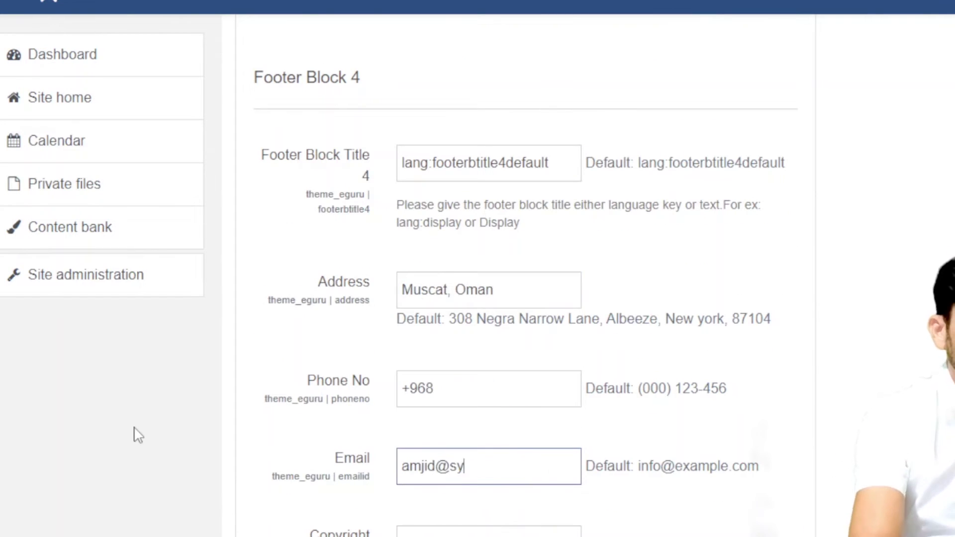
{"action": "key", "text": "Tab"}
{"action": "scroll", "coordinate": [132, 434], "scroll_direction": "down", "scroll_amount": 3}
Change the copyright link to syncbricks.com with the link text Syncbricks.
{"action": "key", "text": "Right"}
{"action": "key", "text": "Right"}
{"action": "key", "text": "Right"}
{"action": "key", "text": "Right"}
{"action": "key", "text": "Right"}
{"action": "key", "text": "Right"}
{"action": "key", "text": "Right"}
{"action": "key", "text": "Right"}
{"action": "key", "text": "Right"}
{"action": "key", "text": "Right"}
{"action": "key", "text": "Right"}
{"action": "key", "text": "Right"}
{"action": "key", "text": "Right"}
{"action": "key", "text": "Right"}
{"action": "key", "text": "Right"}
{"action": "key", "text": "Right"}
{"action": "key", "text": "Right"}
{"action": "key", "text": "Right"}
{"action": "key", "text": "Right"}
{"action": "key", "text": "Right"}
{"action": "key", "text": "Right"}
{"action": "key", "text": "Right"}
{"action": "key", "text": "Right"}
{"action": "key", "text": "Right"}
{"action": "key", "text": "Right"}
{"action": "key", "text": "Right"}
{"action": "key", "text": "Right"}
{"action": "key", "text": "Right"}
{"action": "key", "text": "Right"}
{"action": "key", "text": "Right"}
{"action": "key", "text": "Right"}
{"action": "key", "text": "Right"}
{"action": "key", "text": "Right"}
{"action": "key", "text": "Right"}
{"action": "key", "text": "Right"}
{"action": "key", "text": "Right"}
{"action": "key", "text": "Right"}
{"action": "key", "text": "Right"}
{"action": "key", "text": "Right"}
{"action": "key", "text": "shift+Right"}
{"action": "key", "text": "shift+Right"}
{"action": "key", "text": "shift+Right"}
{"action": "key", "text": "shift+Right"}
{"action": "key", "text": "shift+Right"}
{"action": "key", "text": "shift+Right"}
{"action": "key", "text": "shift+Right"}
{"action": "key", "text": "shift+Right"}
{"action": "key", "text": "shift+Right"}
{"action": "key", "text": "shift+Right"}
{"action": "key", "text": "shift+Right"}
{"action": "key", "text": "shift+Right"}
{"action": "key", "text": "shift+Right"}
{"action": "key", "text": "shift+Right"}
{"action": "key", "text": "shift+Right"}
{"action": "key", "text": "shift+Right"}
{"action": "key", "text": "shift+Right"}
{"action": "key", "text": "shift+Right"}
{"action": "key", "text": "shift+Right"}
{"action": "key", "text": "shift+Right"}
{"action": "key", "text": "Right"}
{"action": "key", "text": "Right"}
{"action": "key", "text": "Right"}
{"action": "key", "text": "Right"}
{"action": "key", "text": "Right"}
{"action": "key", "text": "Right"}
{"action": "key", "text": "Right"}
{"action": "key", "text": "Right"}
{"action": "key", "text": "Right"}
{"action": "key", "text": "Right"}
{"action": "key", "text": "Right"}
{"action": "key", "text": "Right"}
{"action": "key", "text": "Right"}
{"action": "key", "text": "Right"}
{"action": "key", "text": "Right"}
{"action": "key", "text": "Right"}
{"action": "key", "text": "Right"}
{"action": "key", "text": "Right"}
{"action": "key", "text": "Right"}
{"action": "key", "text": "Right"}
{"action": "key", "text": "Right"}
{"action": "key", "text": "shift+Right"}
{"action": "key", "text": "shift+Right"}
{"action": "key", "text": "shift+Right"}
{"action": "key", "text": "shift+Right"}
{"action": "key", "text": "shift+Right"}
{"action": "key", "text": "shift+Right"}
{"action": "key", "text": "shift+Right"}
{"action": "key", "text": "shift+Right"}
{"action": "key", "text": "shift+Right"}
{"action": "key", "text": "shift+Right"}
{"action": "key", "text": "shift+Right"}
{"action": "key", "text": "shift+Right"}
{"action": "type", "text": "syncbricks.com\">"}
{"action": "key", "text": "shift+Right"}
{"action": "key", "text": "shift+Right"}
{"action": "key", "text": "shift+Right"}
{"action": "key", "text": "shift+Right"}
{"action": "key", "text": "shift+Right"}
{"action": "key", "text": "shift+Right"}
{"action": "type", "text": "Syncbricks"}
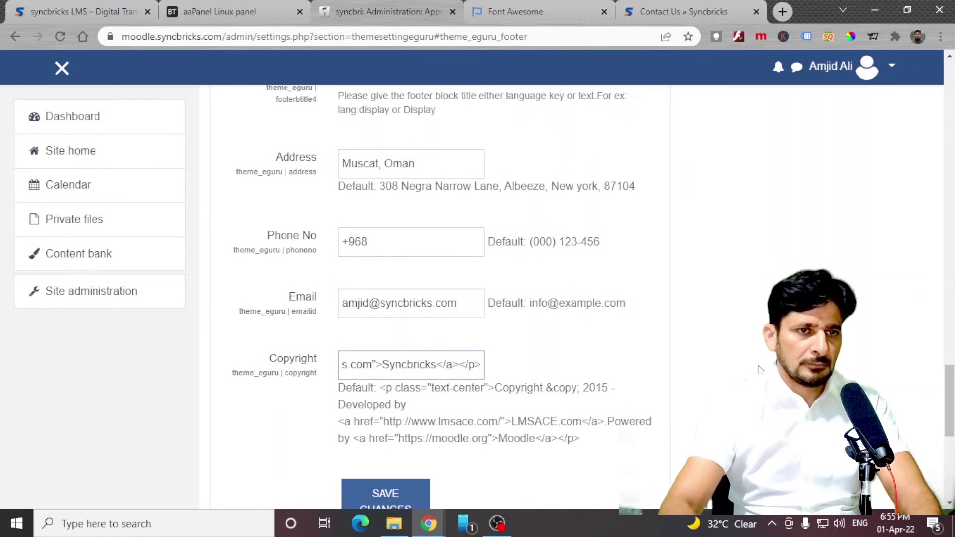
{"action": "scroll", "coordinate": [646, 388], "scroll_direction": "down", "scroll_amount": 2}
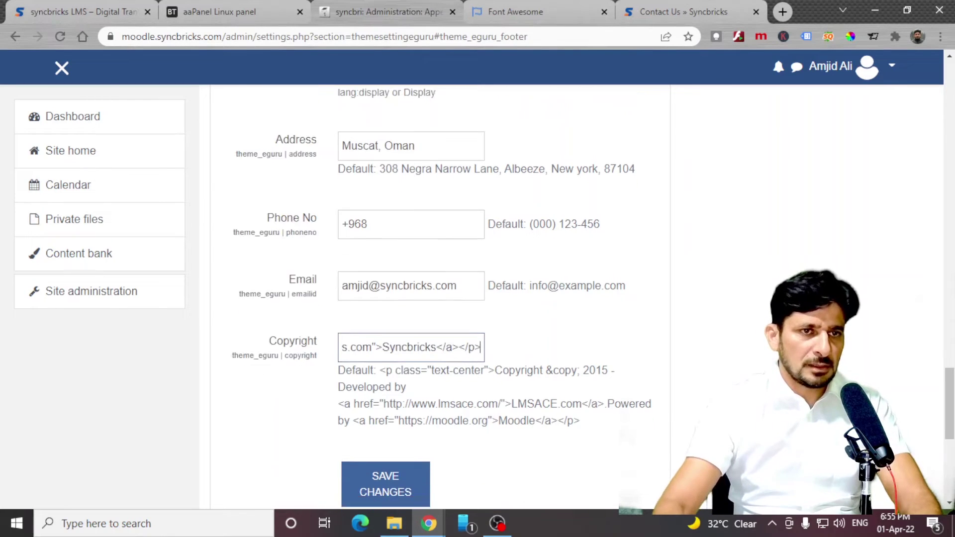
Save the footer settings and scroll through the updated public home page.
{"action": "left_click", "coordinate": [393, 434]}
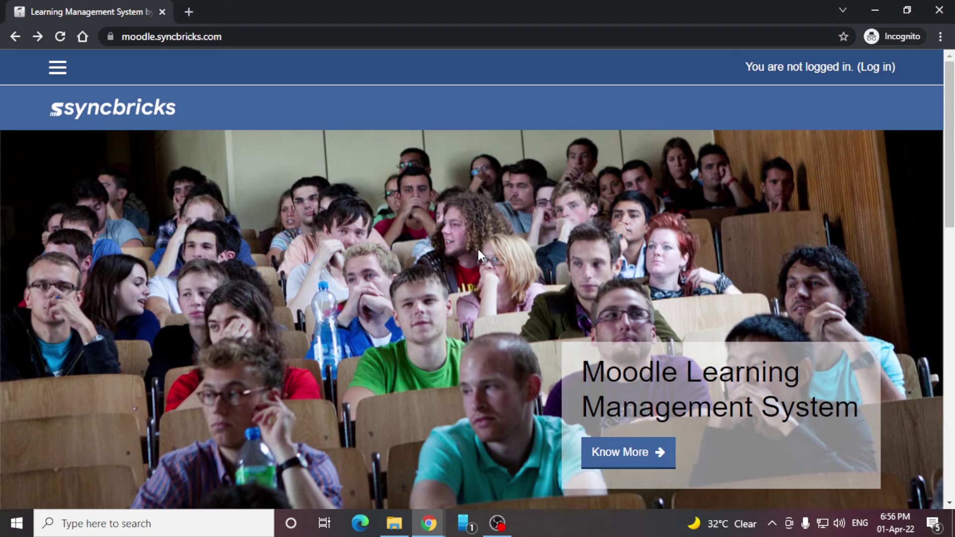
{"action": "scroll", "coordinate": [478, 249], "scroll_direction": "down", "scroll_amount": 15}
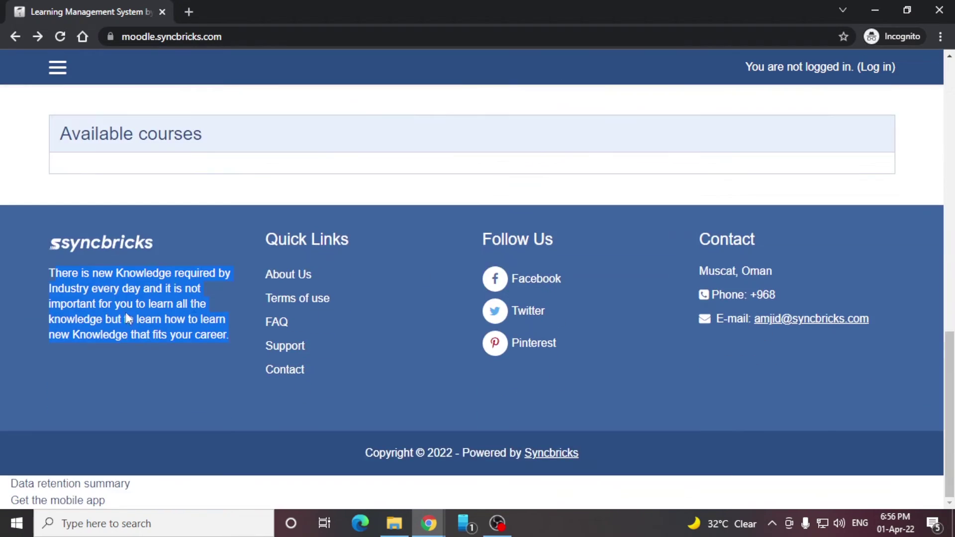
{"action": "scroll", "coordinate": [160, 252], "scroll_direction": "up", "scroll_amount": 15}
{"action": "scroll", "coordinate": [160, 252], "scroll_direction": "down", "scroll_amount": 7}
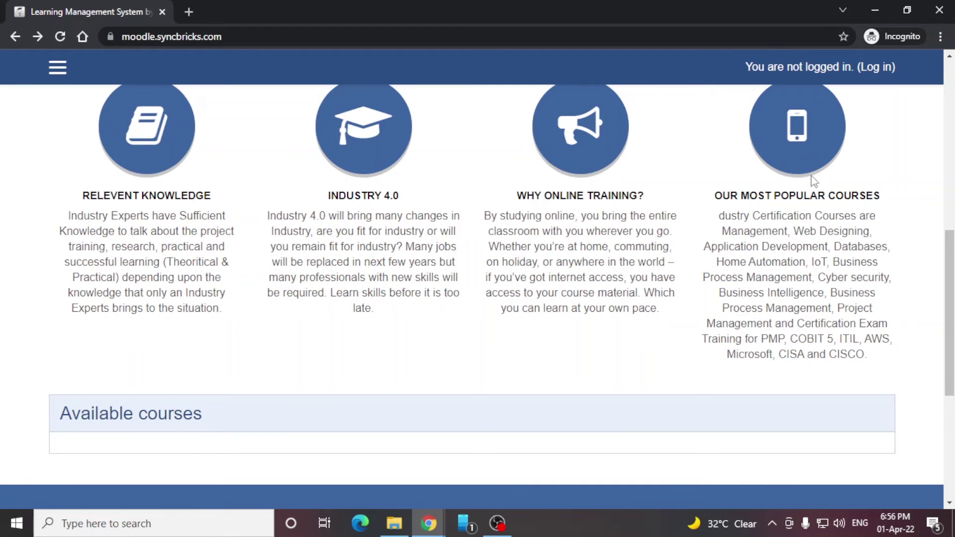
{"action": "scroll", "coordinate": [269, 250], "scroll_direction": "down", "scroll_amount": 4}
{"action": "scroll", "coordinate": [550, 213], "scroll_direction": "up", "scroll_amount": 4}
{"action": "scroll", "coordinate": [523, 251], "scroll_direction": "down", "scroll_amount": 6}
{"action": "scroll", "coordinate": [570, 379], "scroll_direction": "up", "scroll_amount": 12}
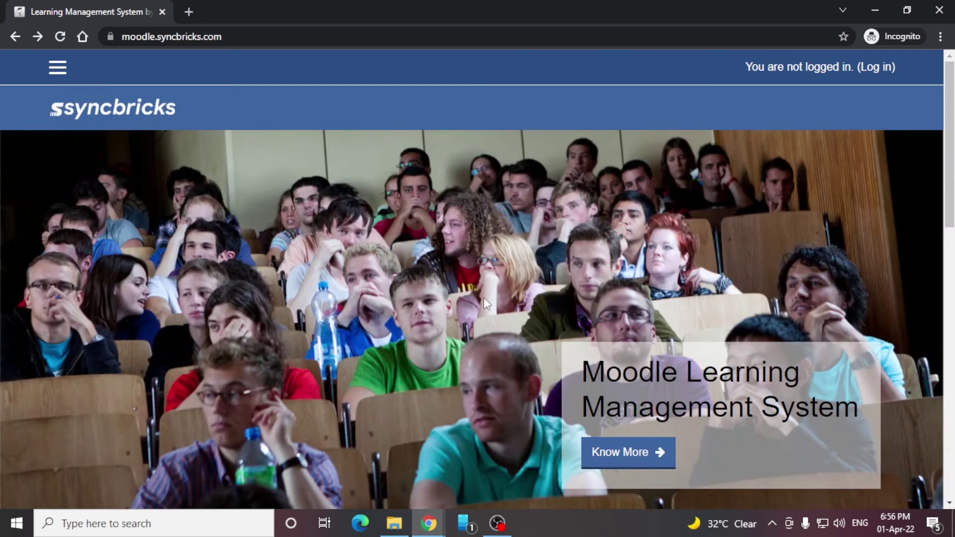
{"action": "scroll", "coordinate": [445, 328], "scroll_direction": "down", "scroll_amount": 5}
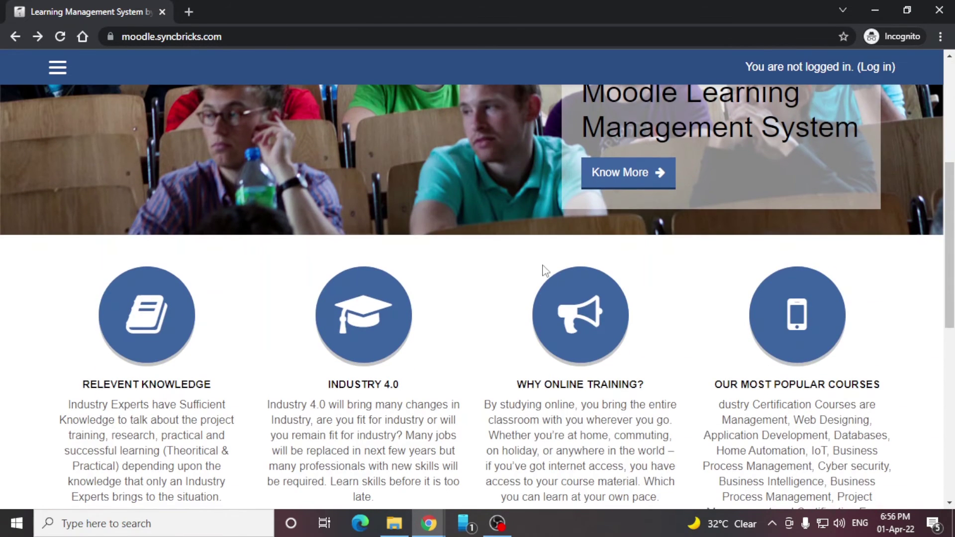
{"action": "scroll", "coordinate": [446, 329], "scroll_direction": "down", "scroll_amount": 8}
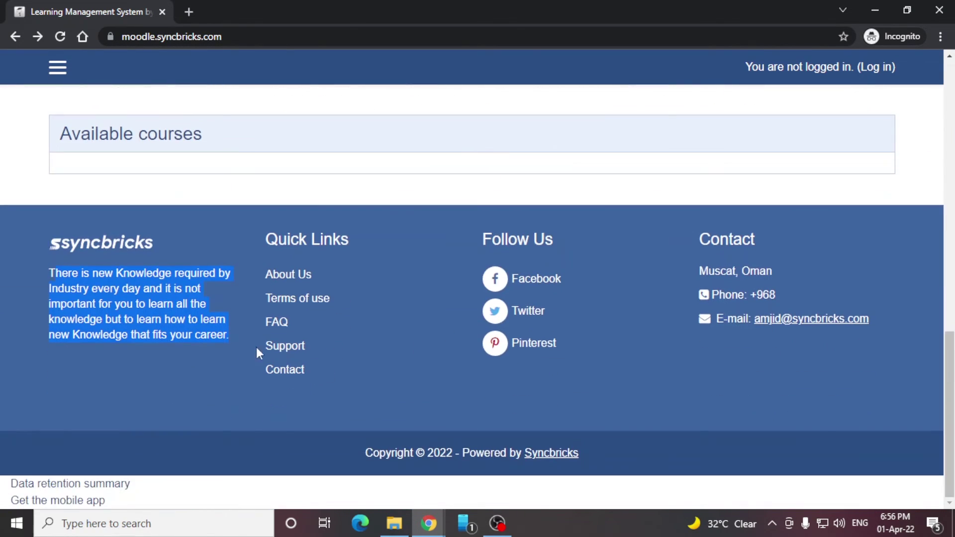
Test the Twitter, Facebook and Pinterest Follow Us links, then close their tabs.
{"action": "middle_click", "coordinate": [530, 311]}
{"action": "middle_click", "coordinate": [533, 278]}
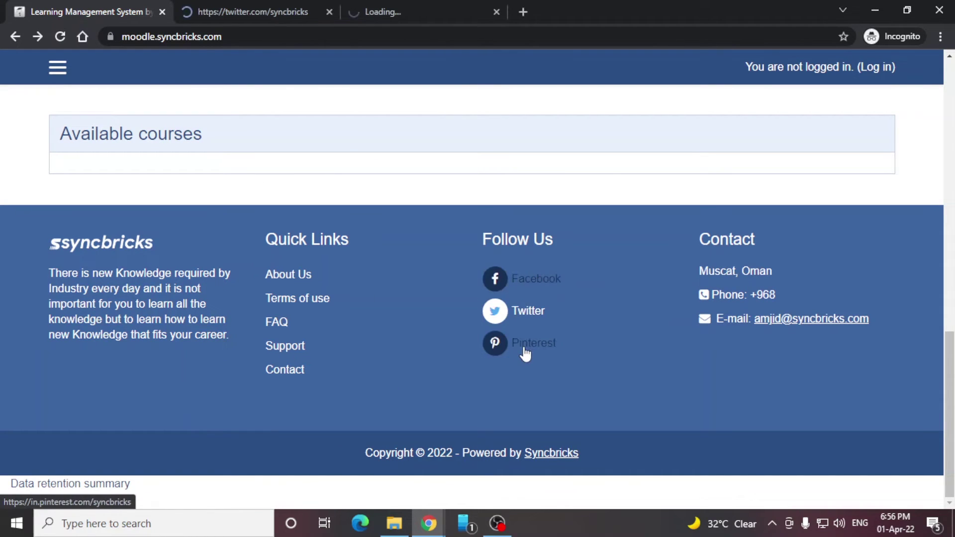
{"action": "middle_click", "coordinate": [528, 346]}
{"action": "left_click", "coordinate": [249, 11]}
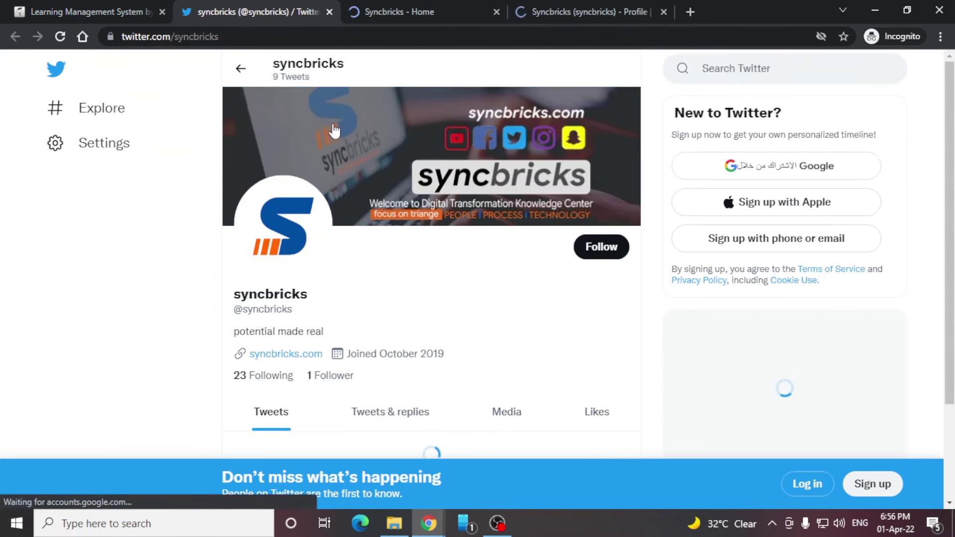
{"action": "left_click", "coordinate": [362, 11]}
{"action": "key", "text": "ctrl+w"}
{"action": "key", "text": "ctrl+w"}
{"action": "key", "text": "ctrl+w"}
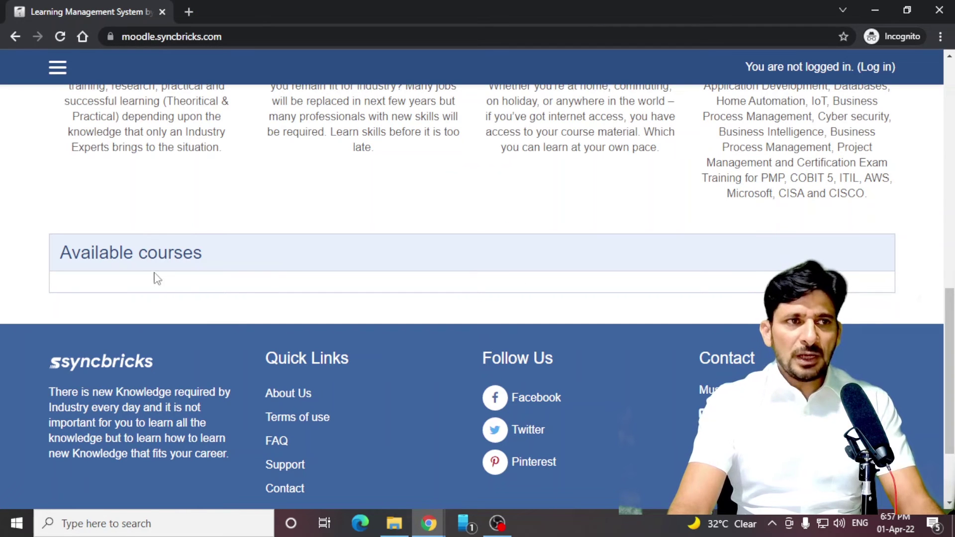